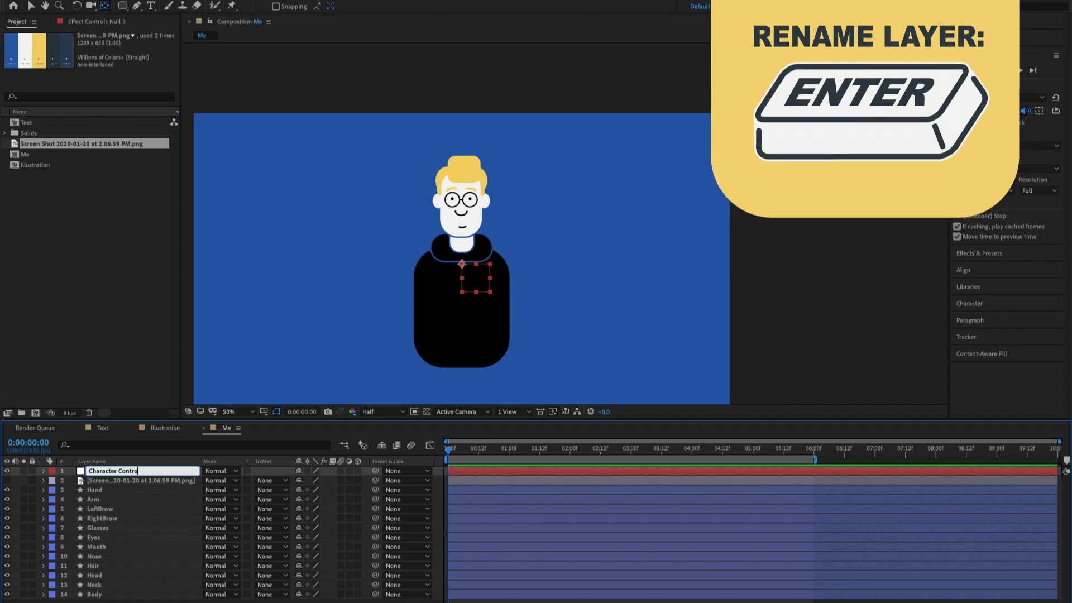
Step: Rename the null layer as Character Controller and move it below the screenshot layer
key(Return)
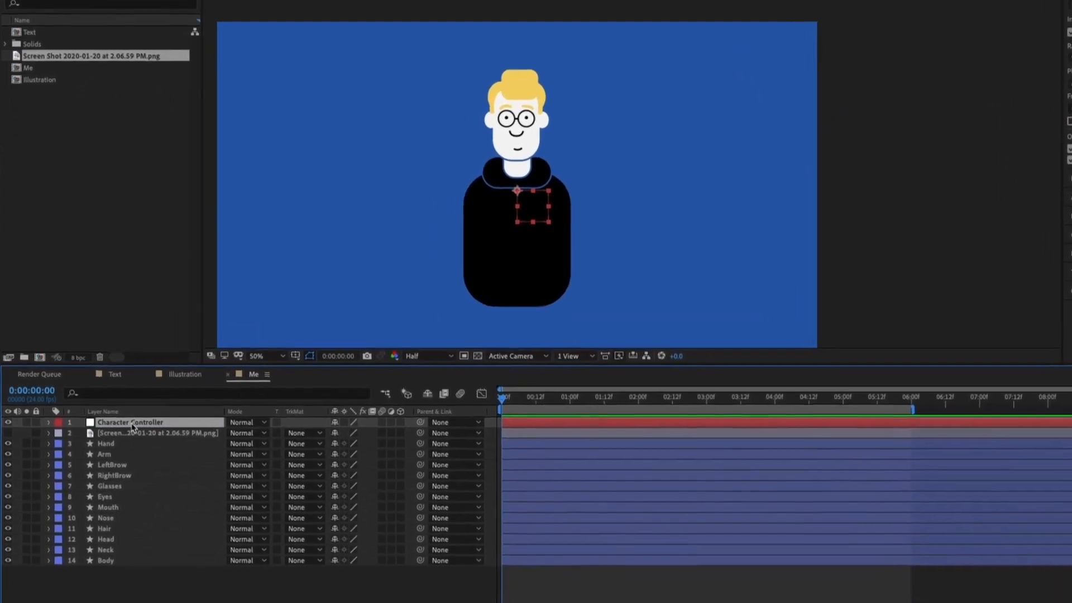
drag(116, 467, 117, 479)
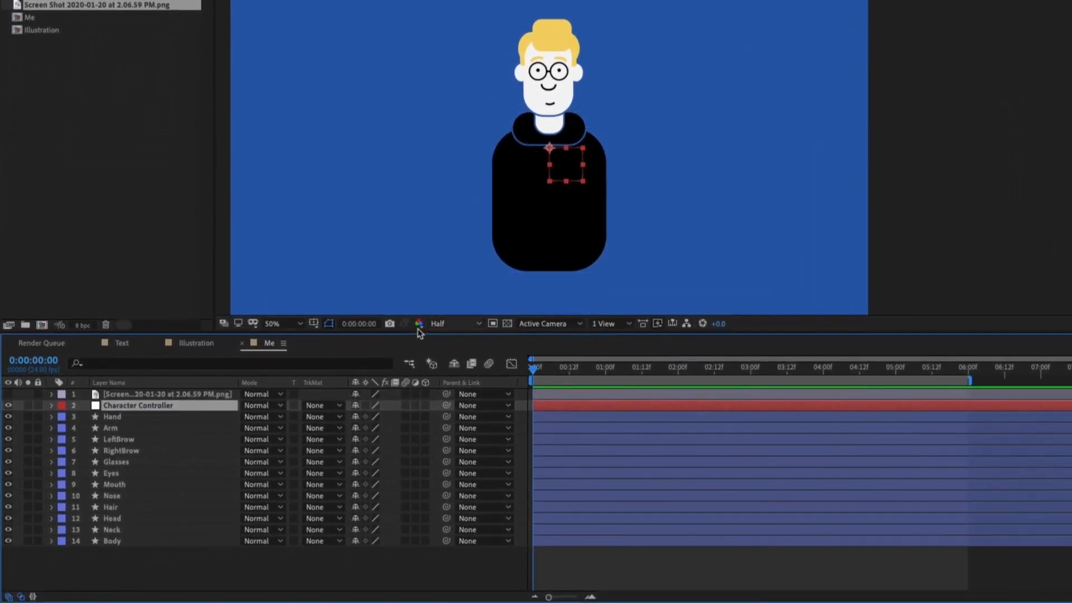
click(234, 574)
Step: Parent the Neck and Head layers to the Body layer
click(551, 130)
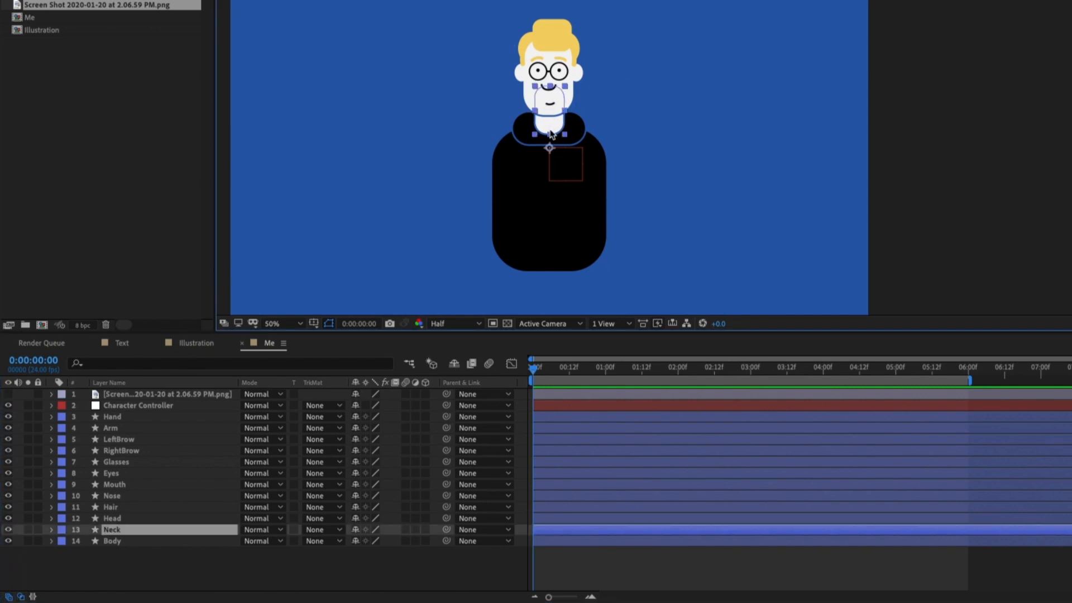
click(546, 170)
click(482, 161)
click(557, 129)
click(114, 535)
drag(447, 535, 130, 545)
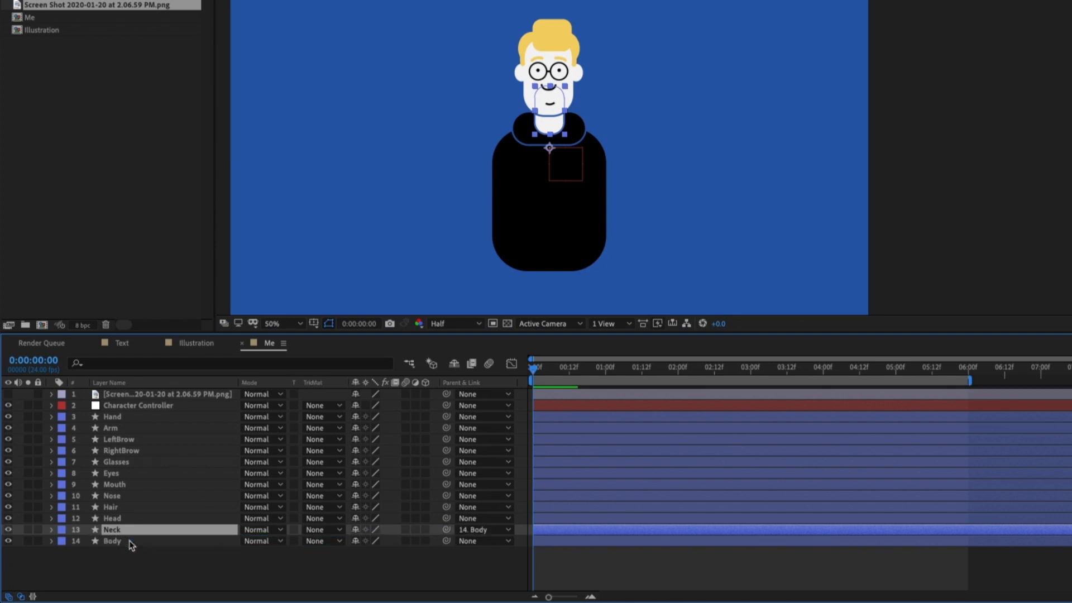
click(129, 542)
click(124, 520)
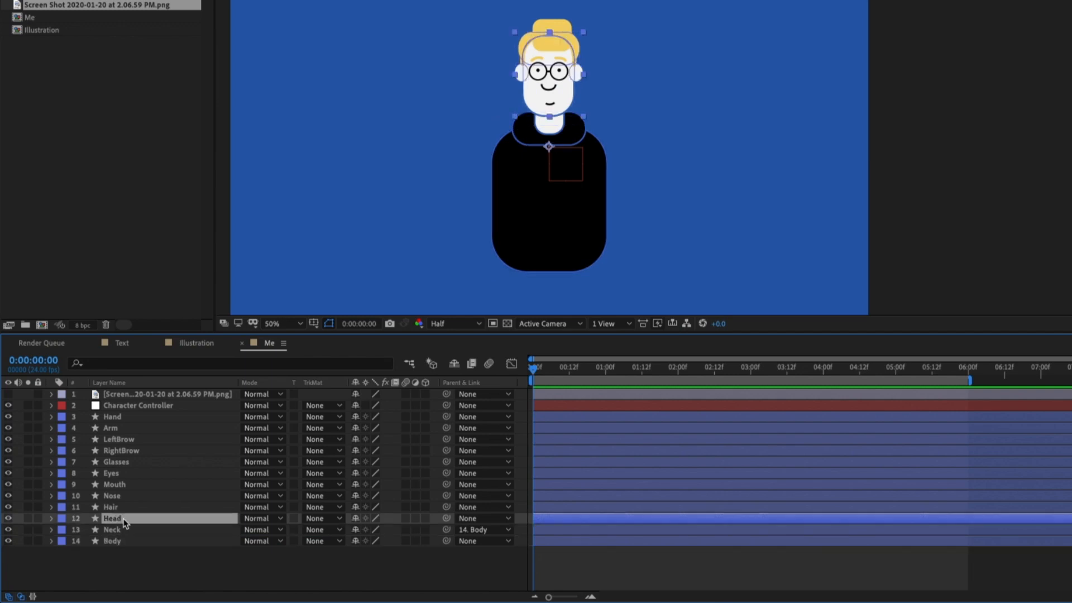
drag(450, 518, 156, 544)
Step: Parent the Hair, Nose, Mouth, Eyes, Glasses, RightBrow and LeftBrow layers to the Head layer
click(118, 509)
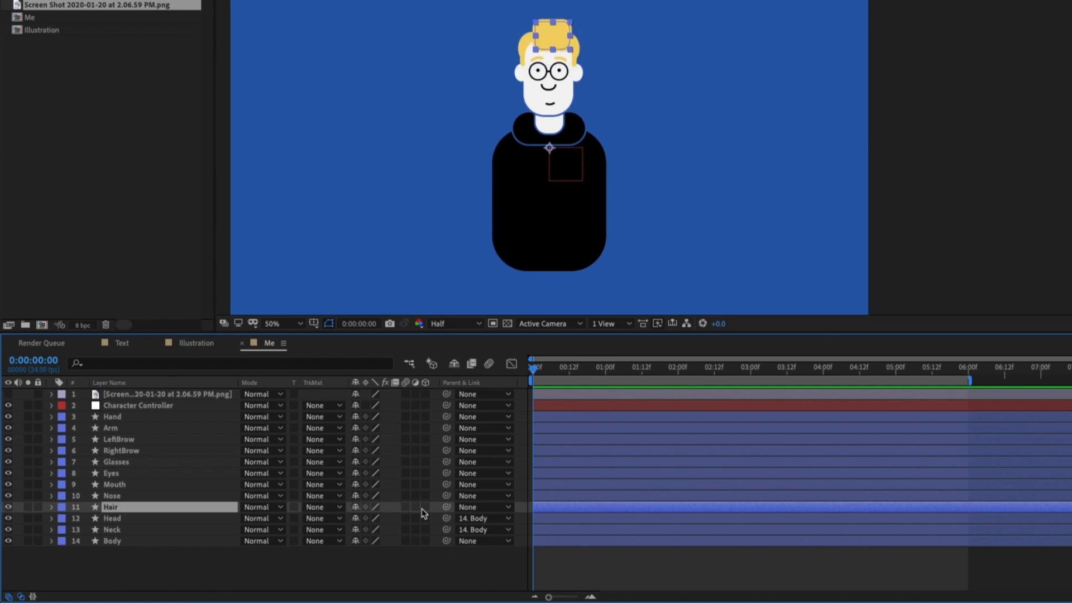
drag(453, 508, 143, 520)
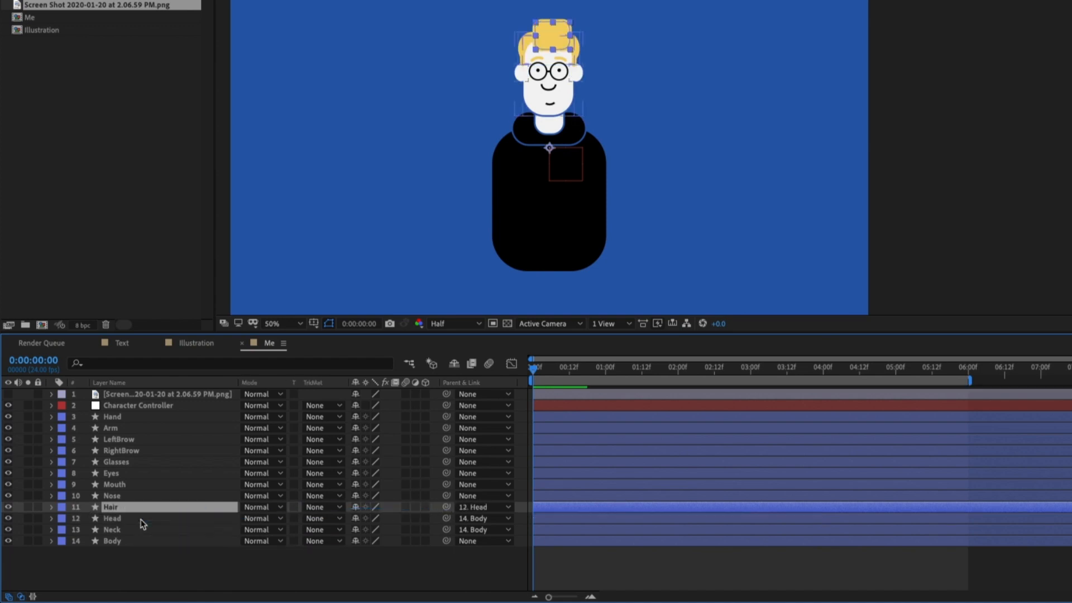
click(125, 497)
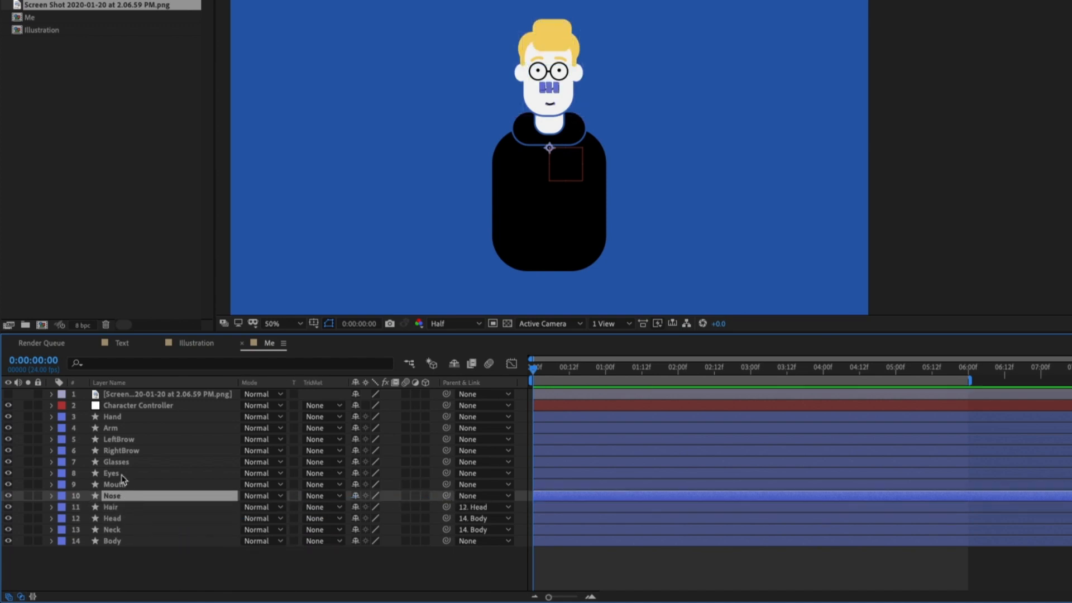
shift+click(122, 474)
shift+click(127, 463)
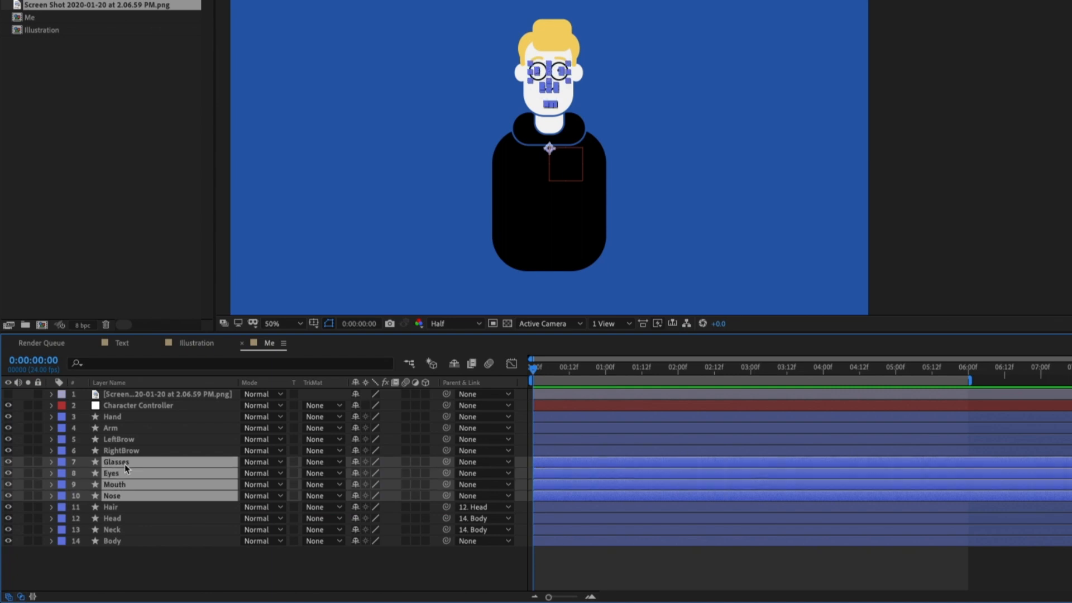
click(124, 440)
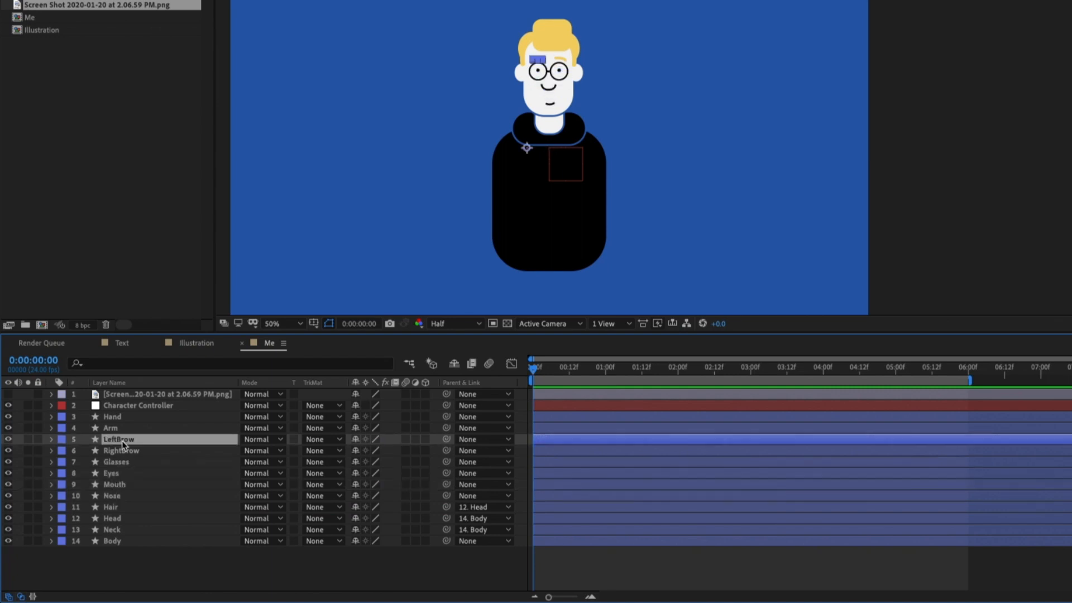
shift+click(130, 499)
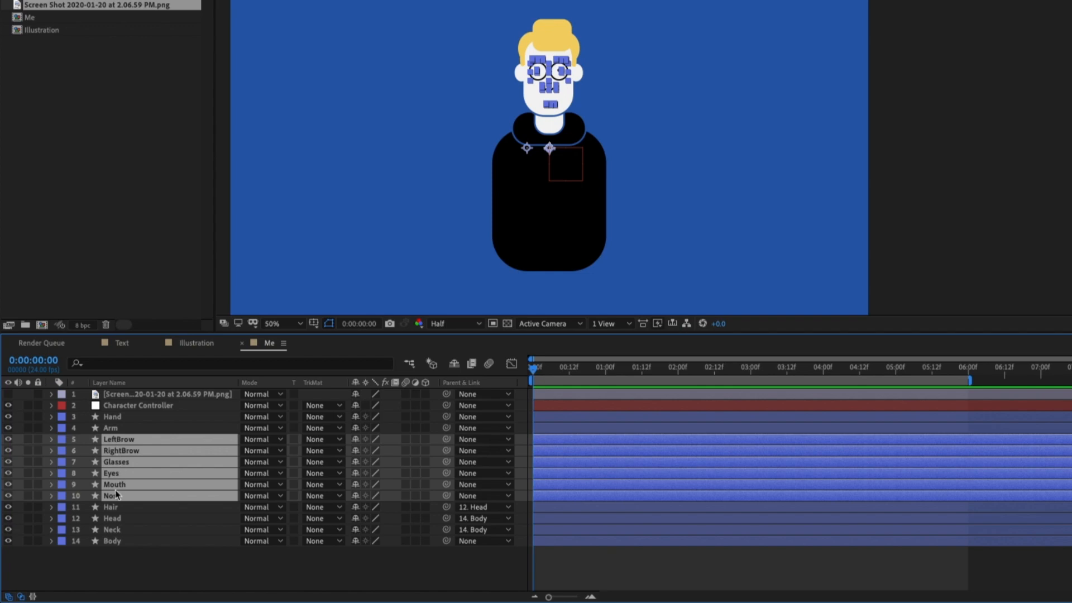
drag(446, 496, 120, 519)
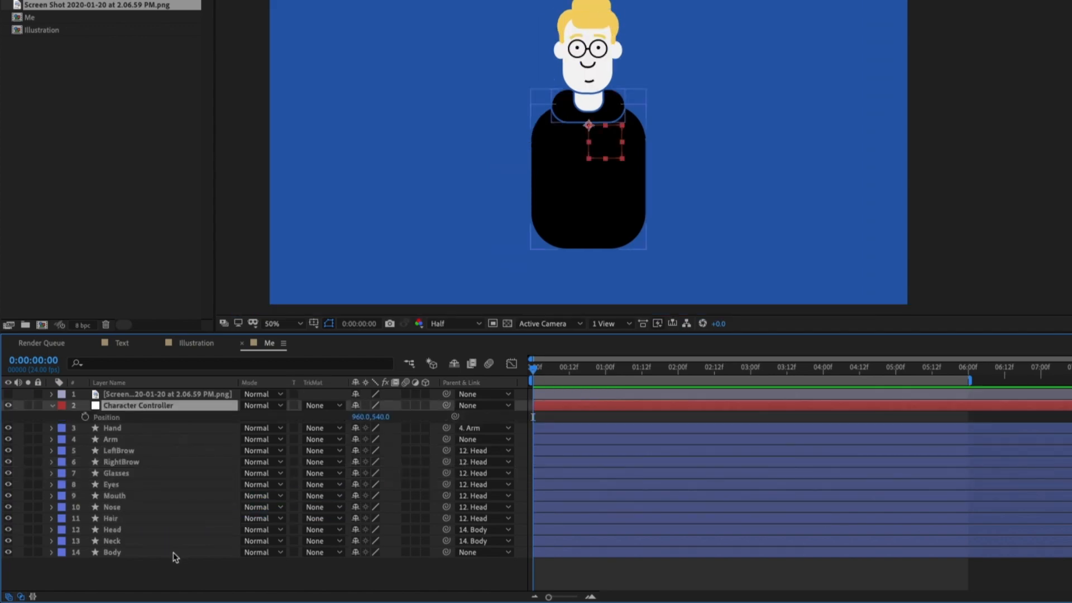
Step: Parent the Body layer to the Character Controller null
click(159, 562)
click(140, 553)
drag(446, 553, 150, 407)
drag(384, 424, 424, 466)
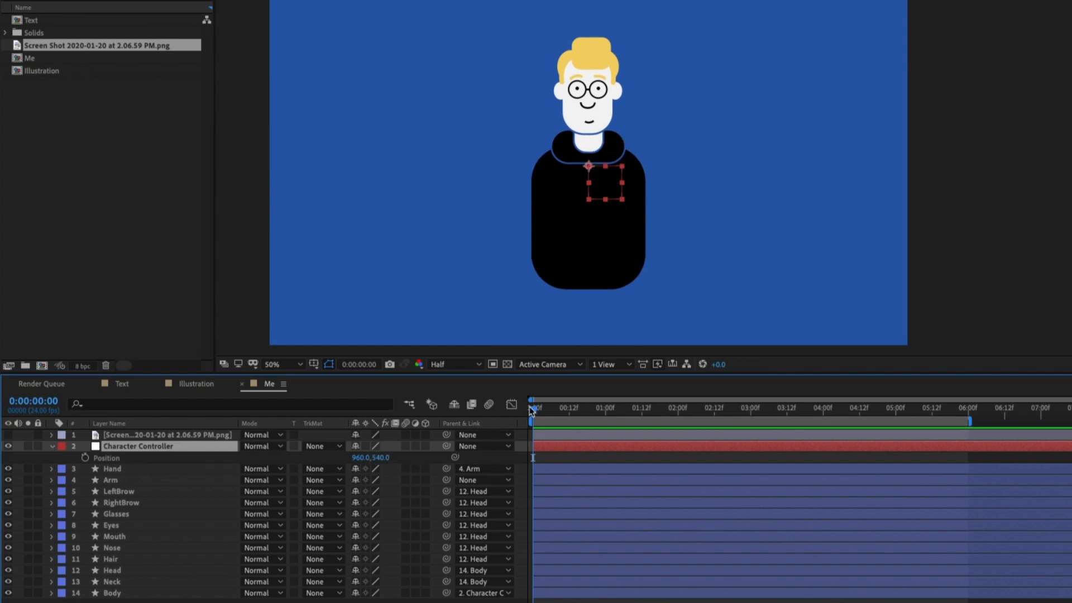
Step: Add a Position keyframe to the Character Controller at 0:00:01:00
drag(541, 408, 626, 412)
click(606, 410)
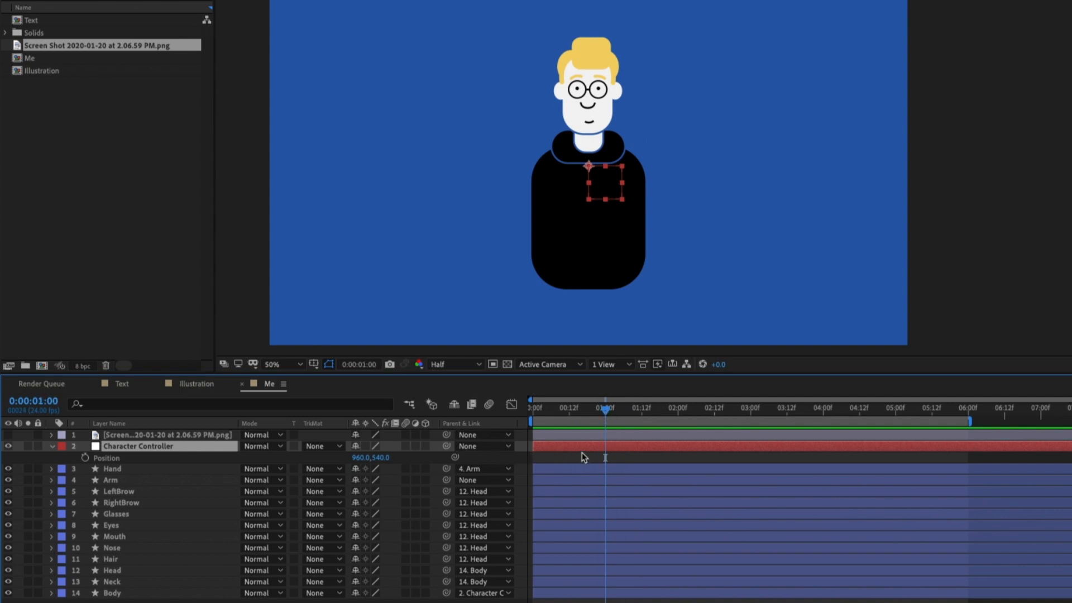
click(85, 458)
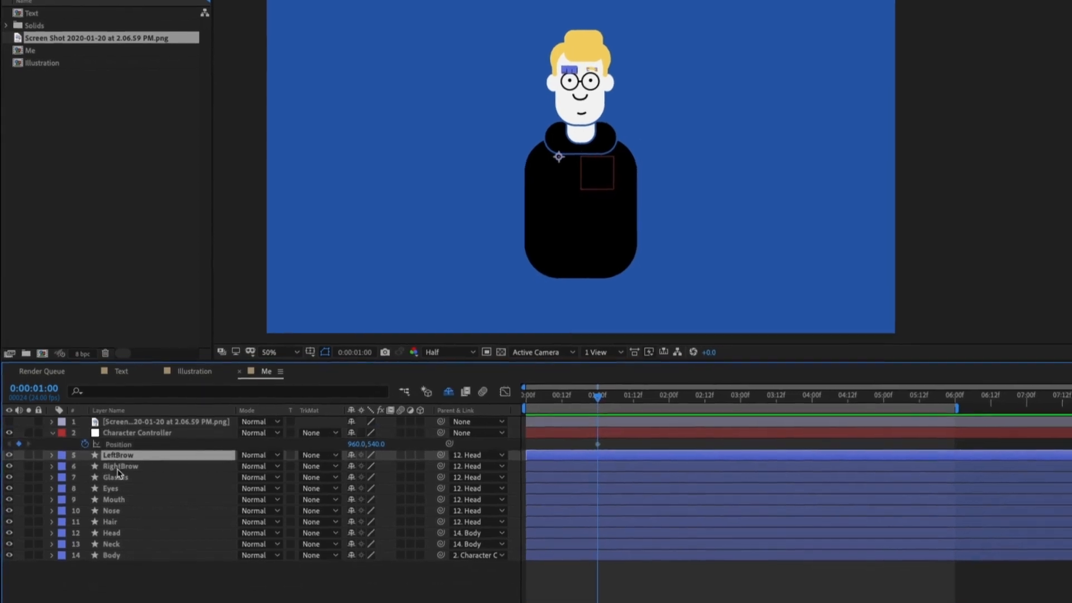
Step: Add Position keyframes at one second to the Head, Hair, Nose, Mouth, Eyes, Glasses, RightBrow and LeftBrow layers
click(112, 518)
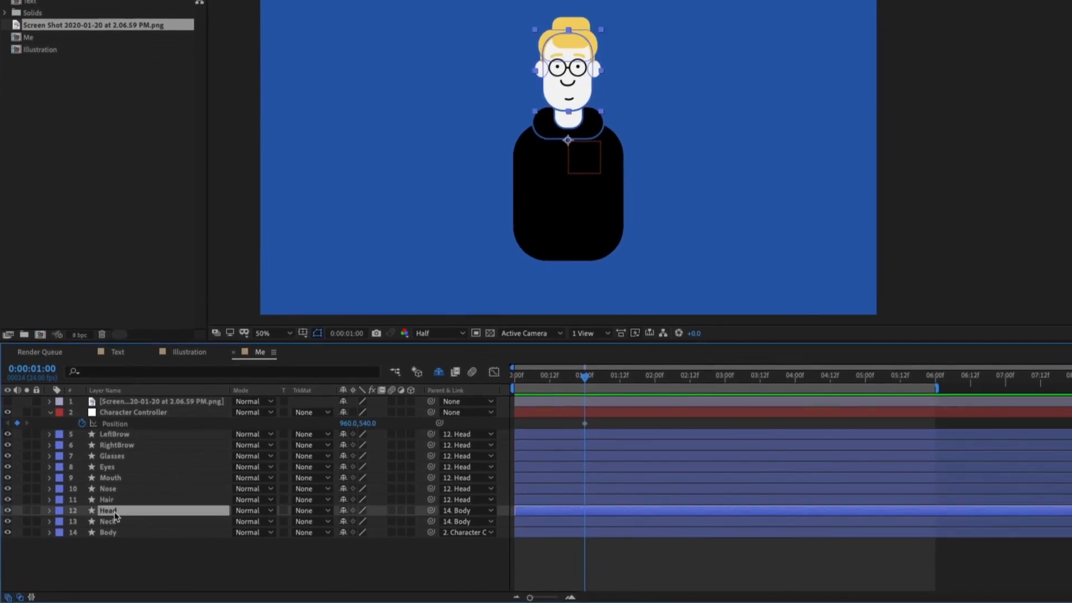
shift+click(116, 435)
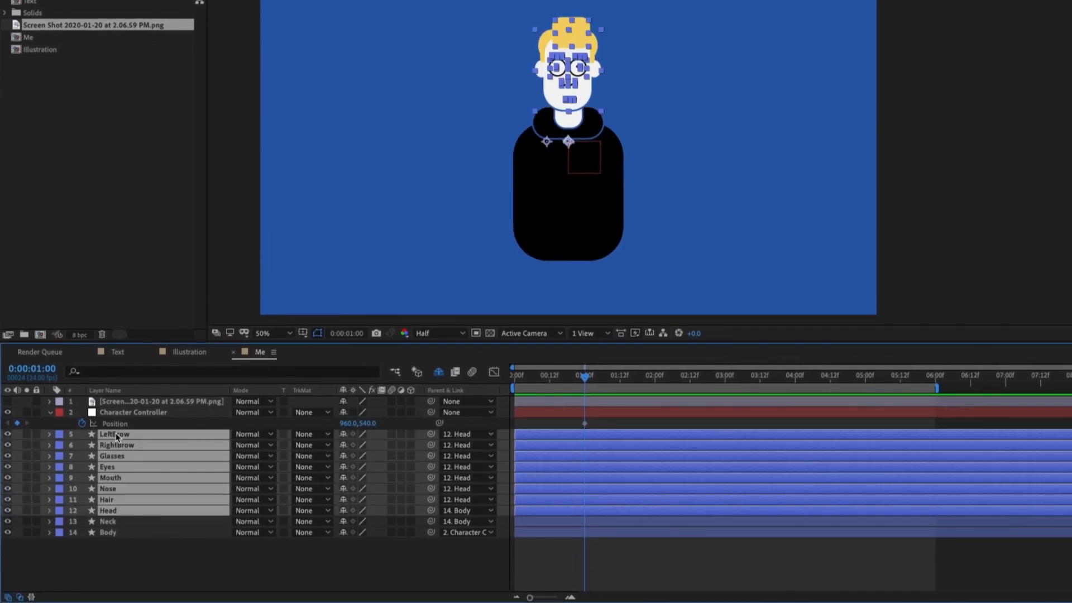
key(p)
scroll(140, 450, down, 1)
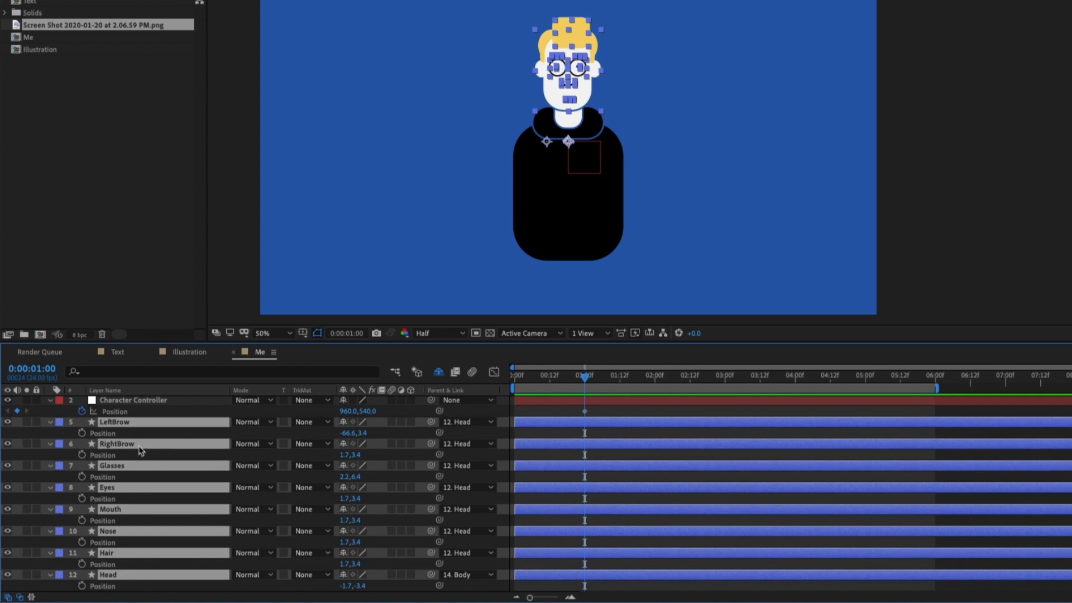
scroll(101, 444, down, 1)
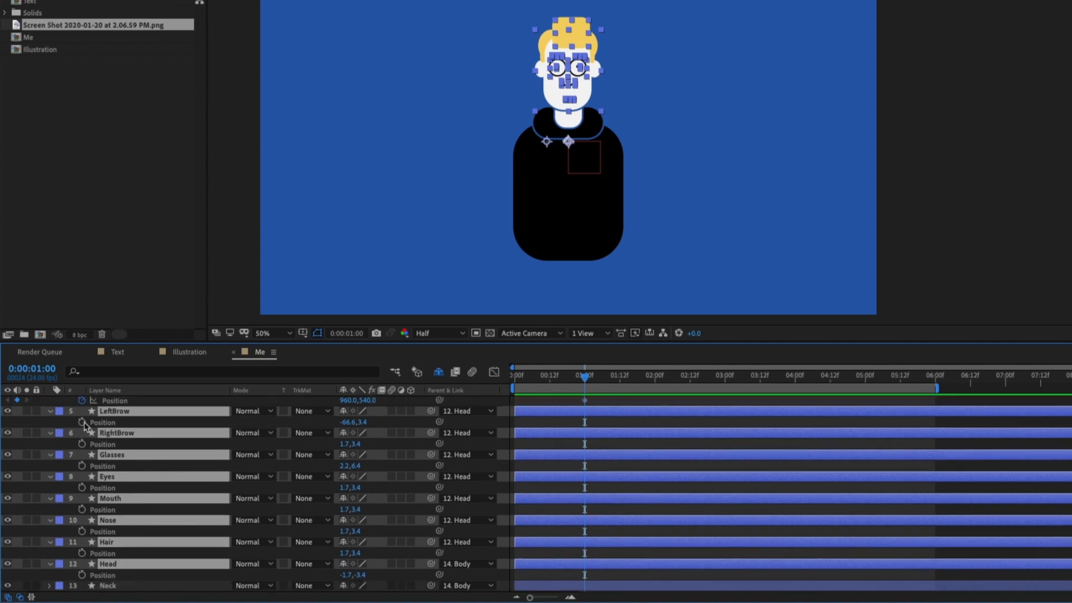
click(82, 423)
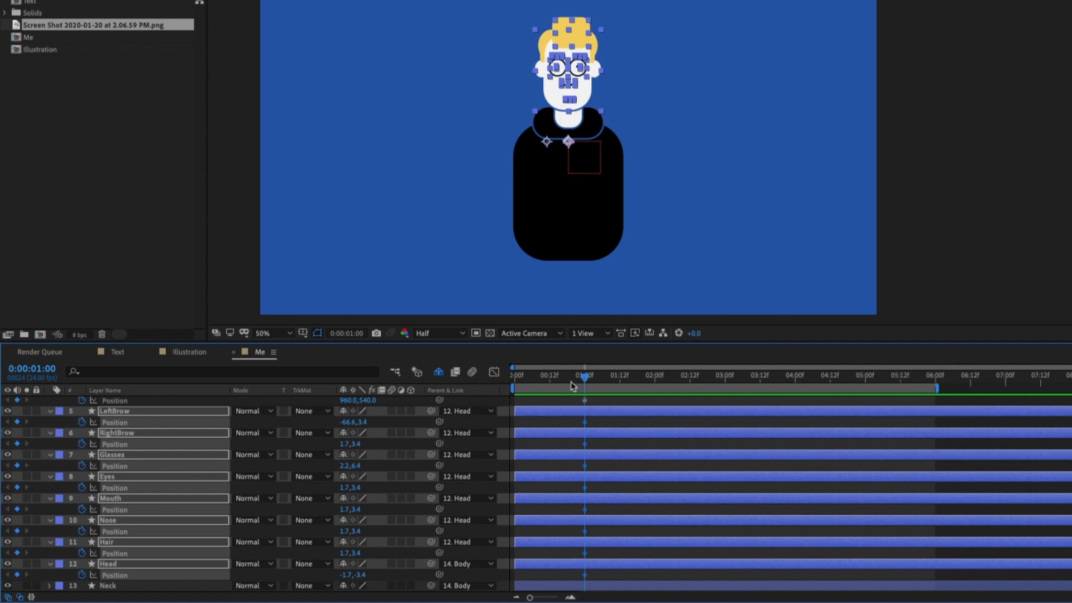
Step: Lower the Head at 0:00:00:00 by setting its Position to -1.7, 52.6
drag(584, 379, 514, 383)
click(525, 406)
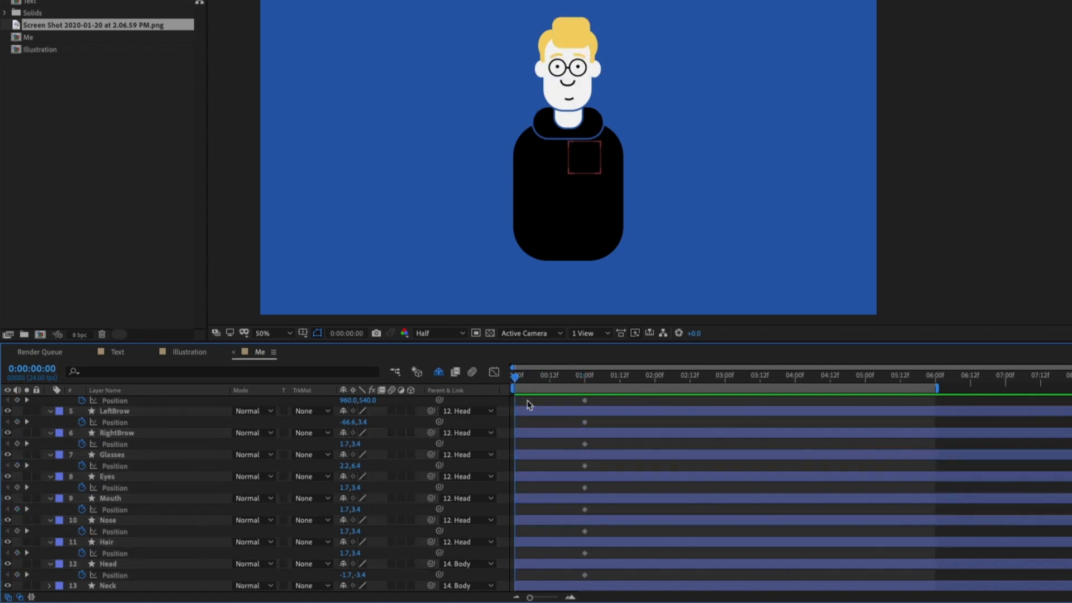
scroll(524, 411, up, 1)
scroll(524, 414, down, 1)
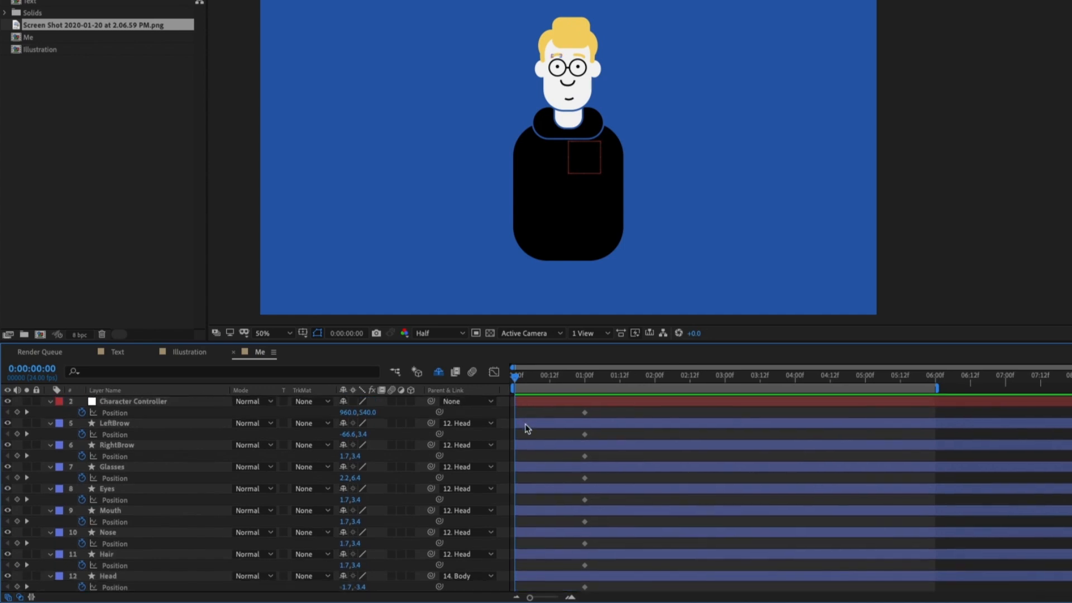
click(527, 426)
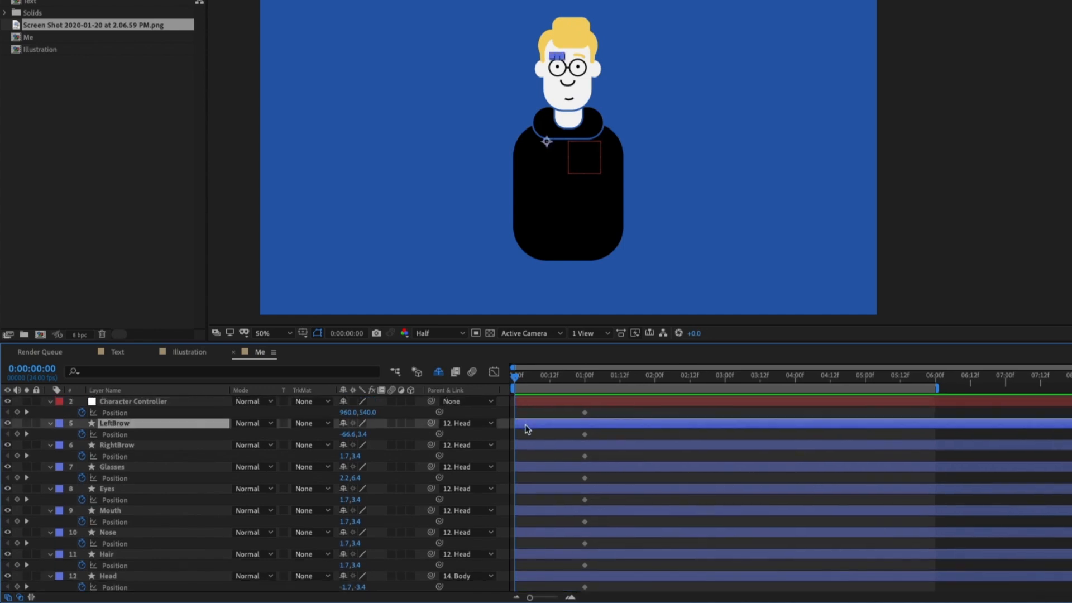
click(125, 554)
scroll(128, 555, down, 1)
click(128, 565)
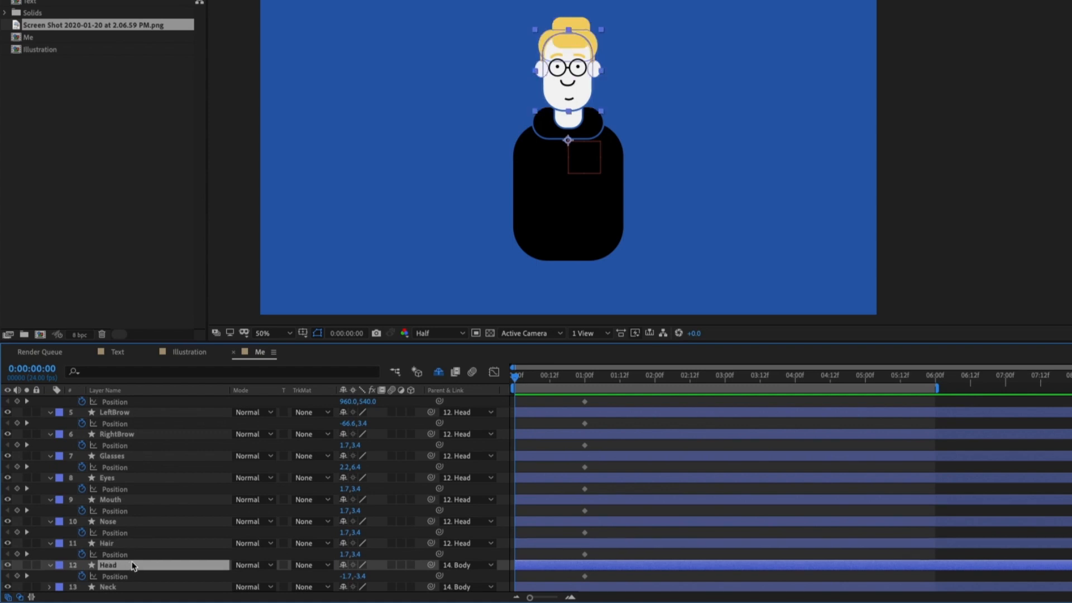
drag(361, 576, 407, 569)
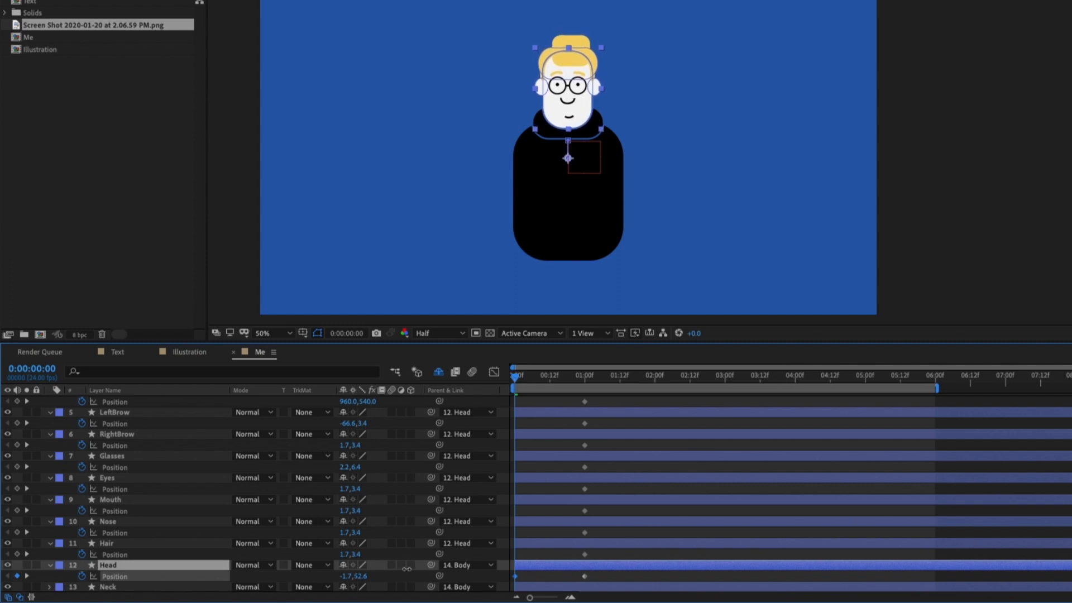
Step: At frame 0, set the Hair's Position to 1.7, 21.4 and the Eyes' Position to -9.3, 21.4
click(530, 547)
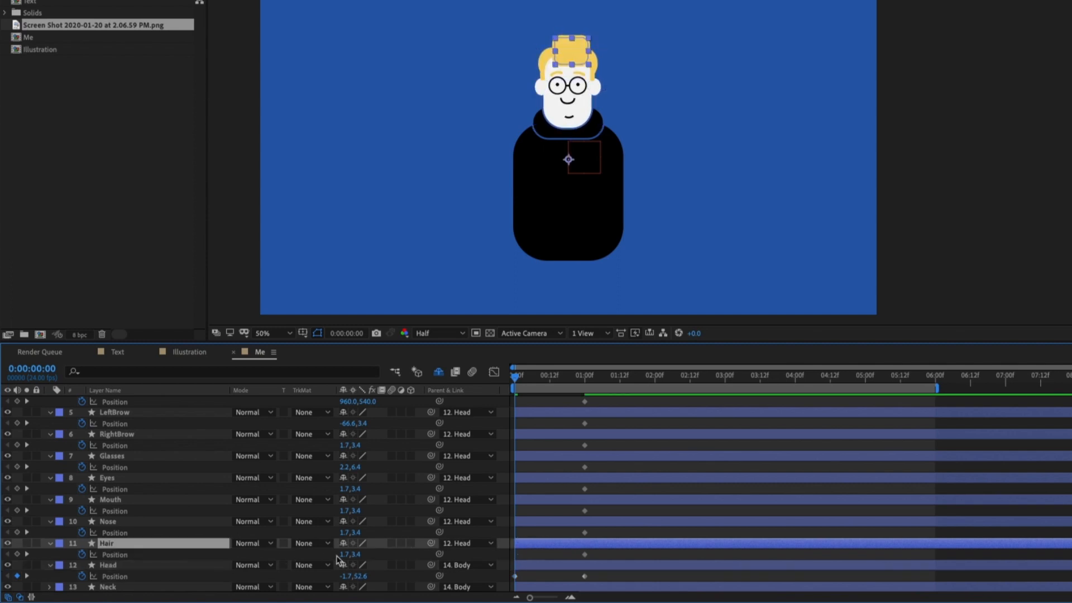
drag(356, 556, 372, 558)
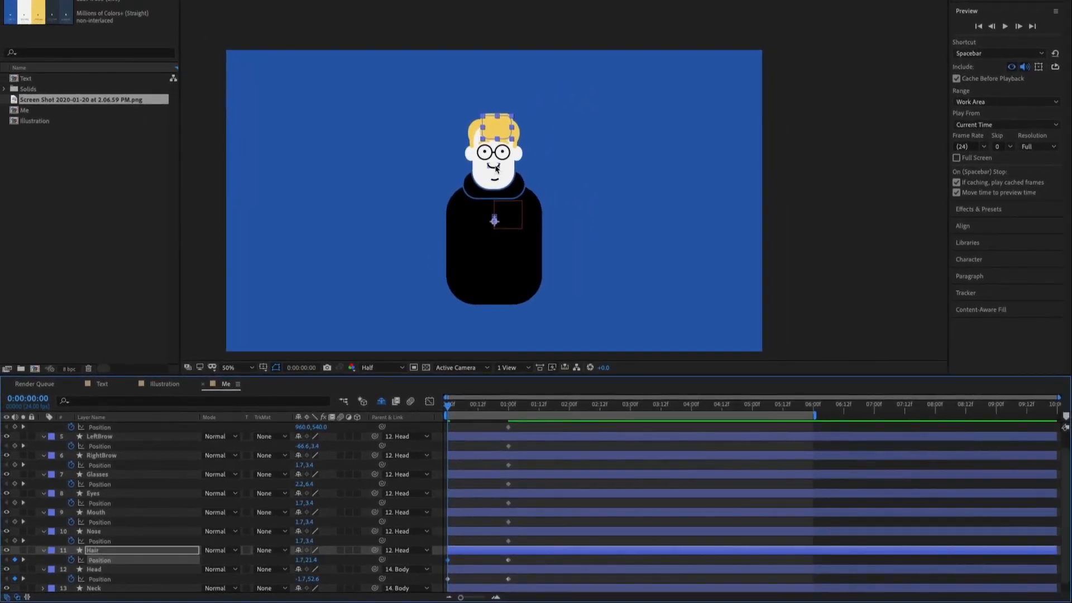
scroll(496, 167, up, 3)
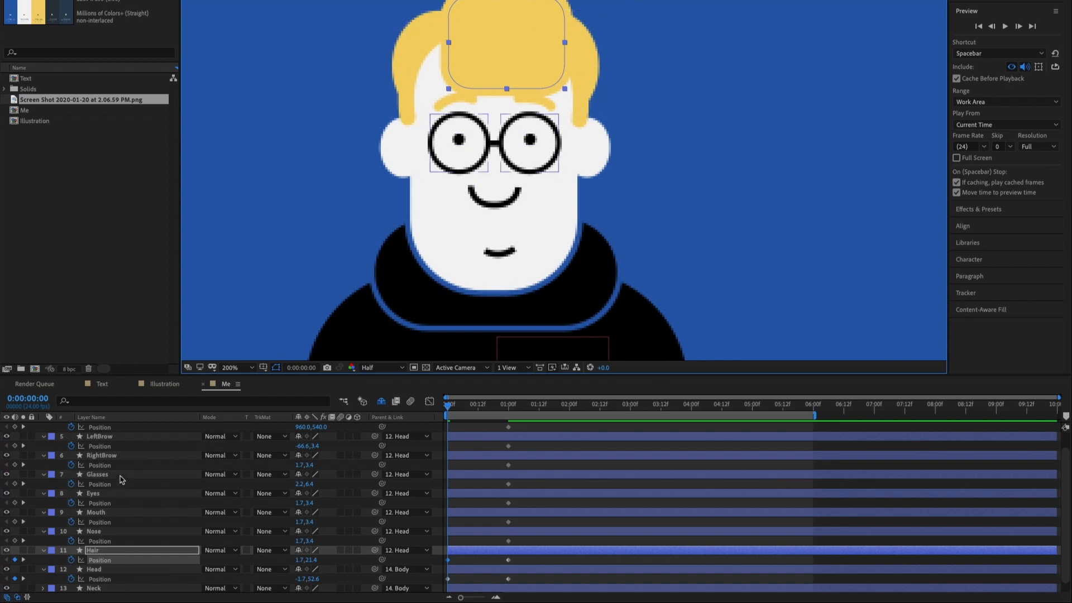
click(132, 495)
click(305, 503)
click(310, 504)
click(322, 504)
mouse_move(305, 506)
mouse_down()
mouse_move(318, 504)
mouse_move(293, 505)
mouse_up()
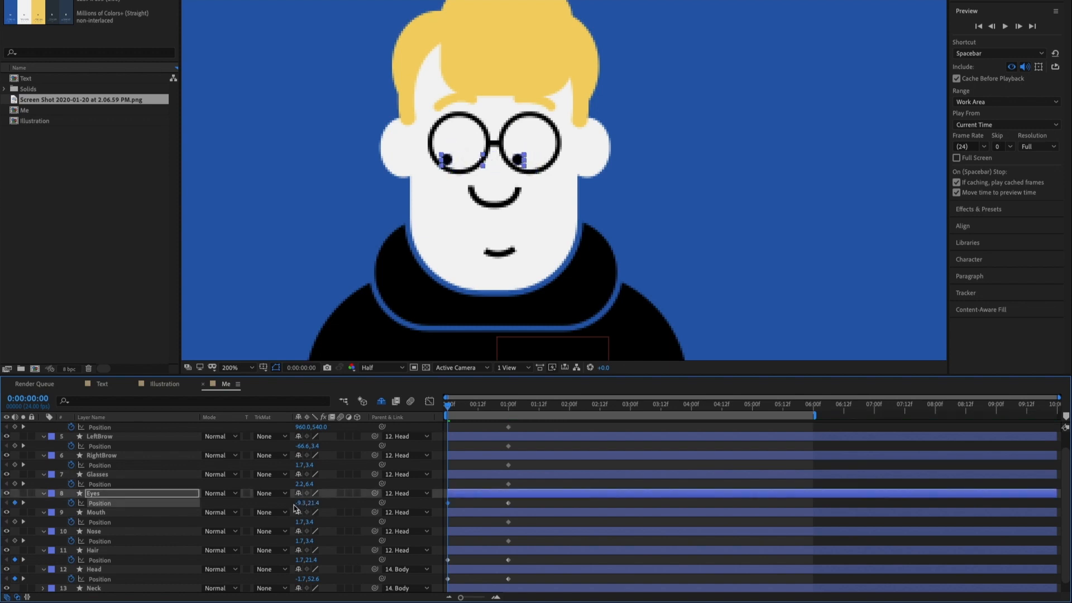
Step: Lower the Glasses at frame 0 by setting their Position to 2.2, 13.4
click(132, 476)
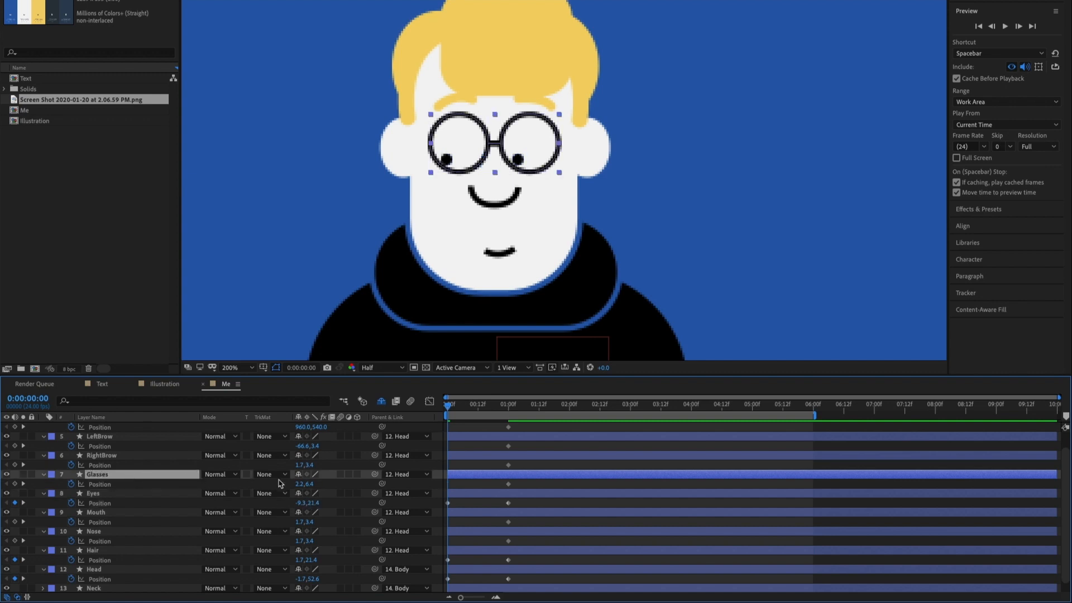
drag(312, 485, 311, 486)
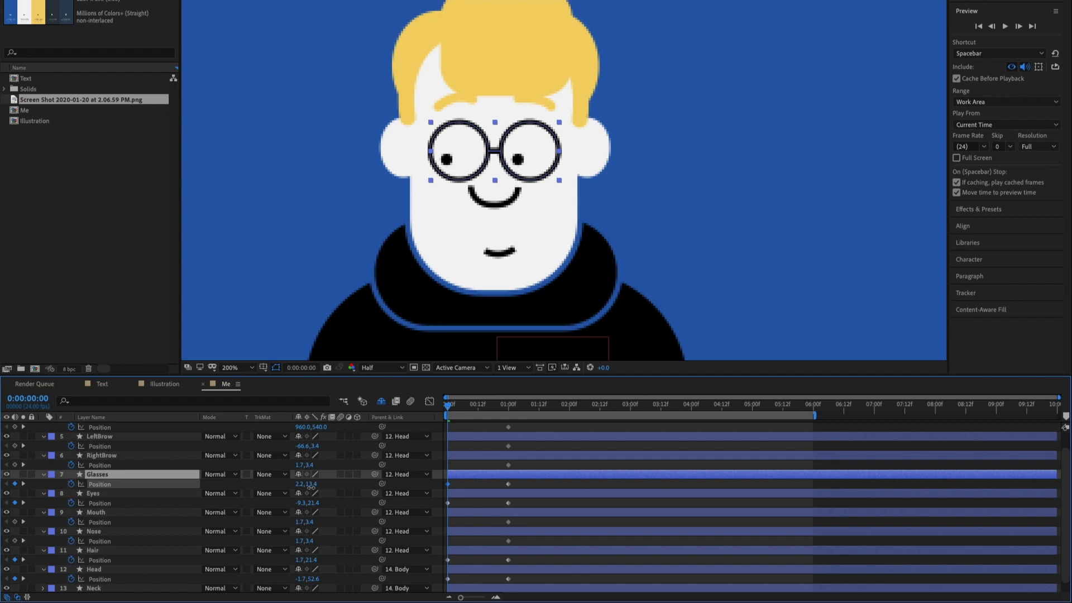
scroll(143, 452, up, 1)
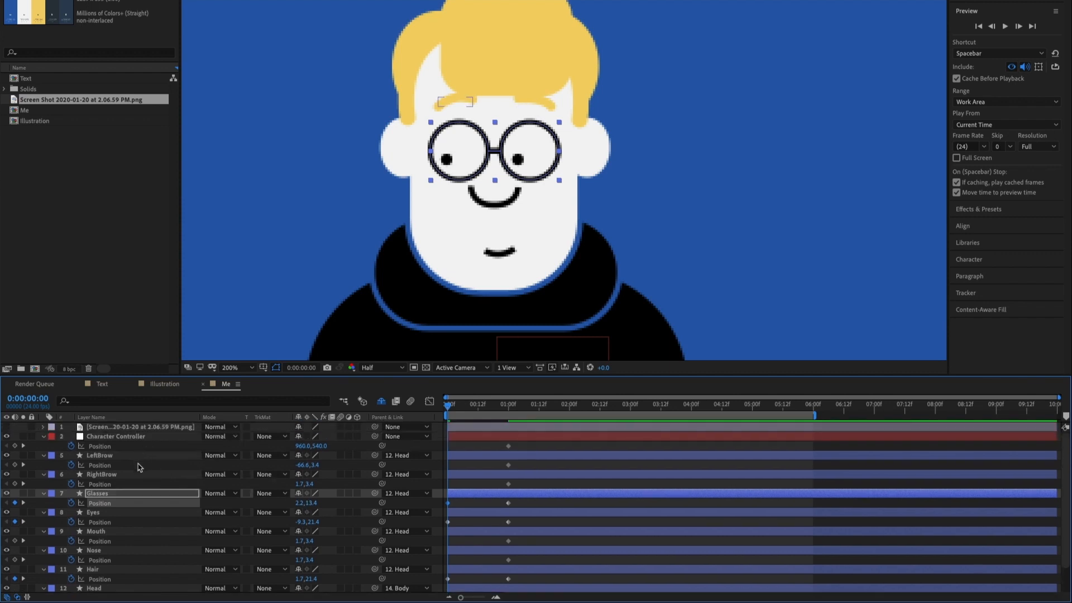
Step: Lower the Nose at frame 0 by setting its Position to 1.7, 19.4
scroll(140, 468, down, 1)
click(120, 532)
drag(310, 542, 322, 540)
click(112, 550)
scroll(145, 537, down, 1)
scroll(143, 537, up, 1)
scroll(143, 538, up, 1)
scroll(139, 525, down, 1)
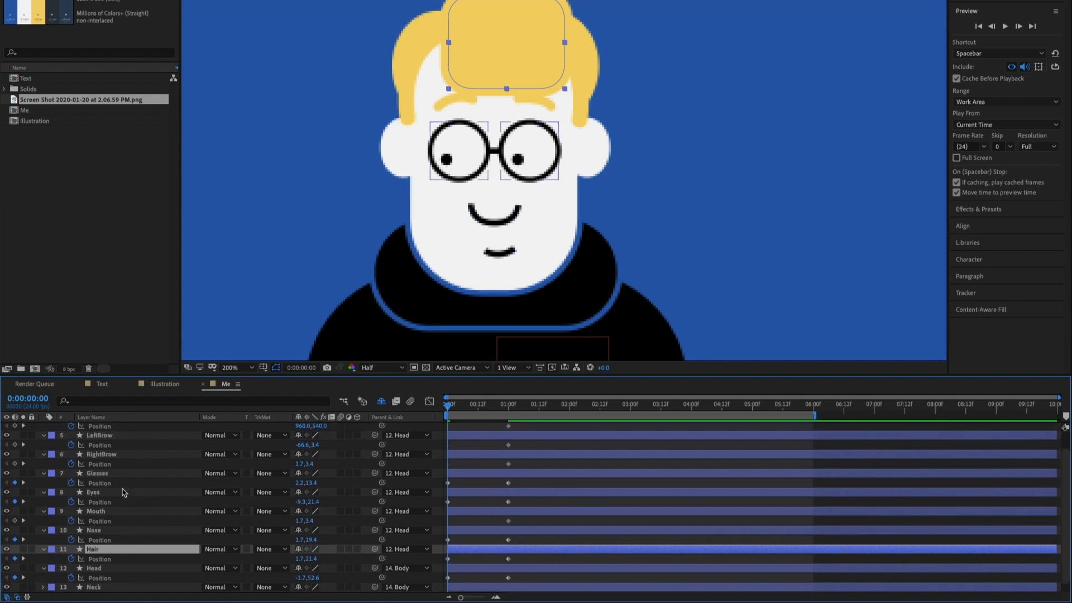
Step: Set the Mouth's Position to 1.7, 9.4 at frame 0 and preview the head animation
click(124, 512)
drag(310, 521, 317, 521)
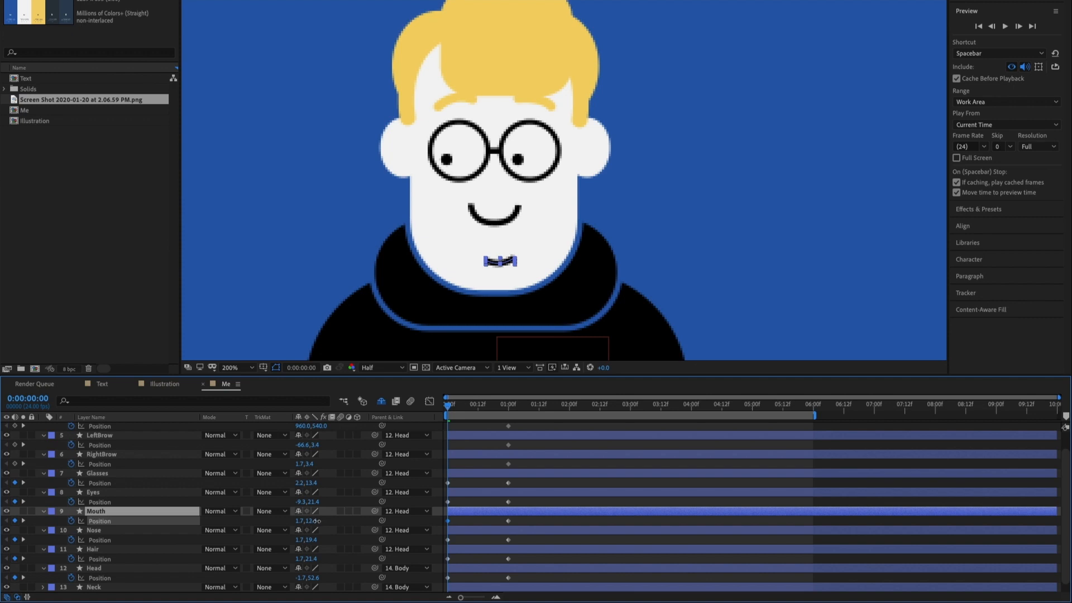
key(shift+slash)
click(1005, 26)
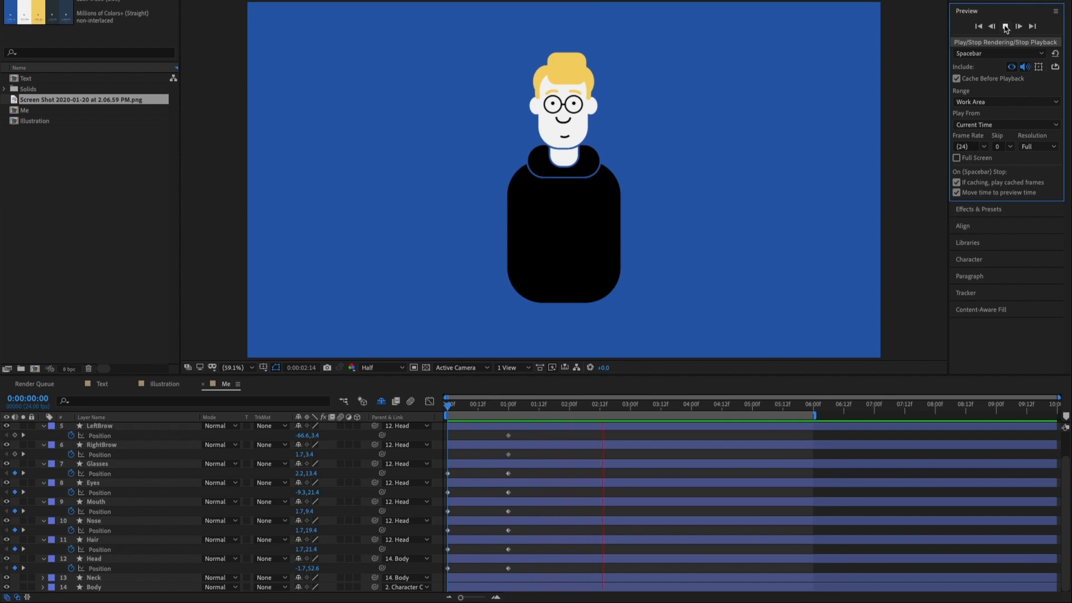
Step: Shorten the work area to end at 0:00:01:12 and preview the head animation
drag(553, 408, 539, 408)
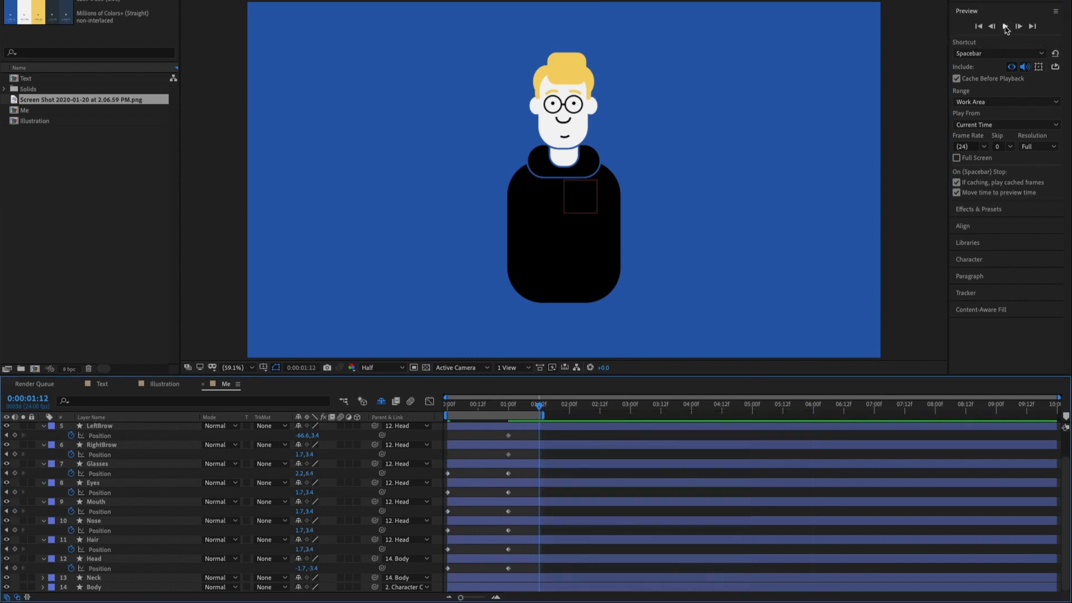
click(1005, 27)
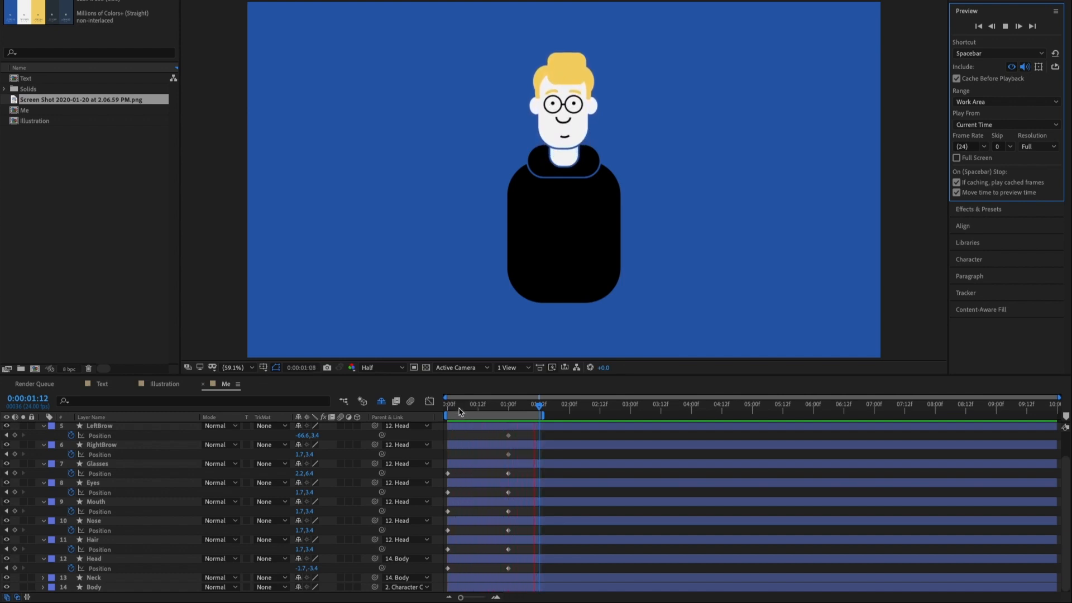
Step: Move all the Position keyframes at 0:00:01:00 to 0:00:00:12, working in the full-screen timeline
click(445, 409)
drag(445, 410, 508, 406)
scroll(510, 442, up, 2)
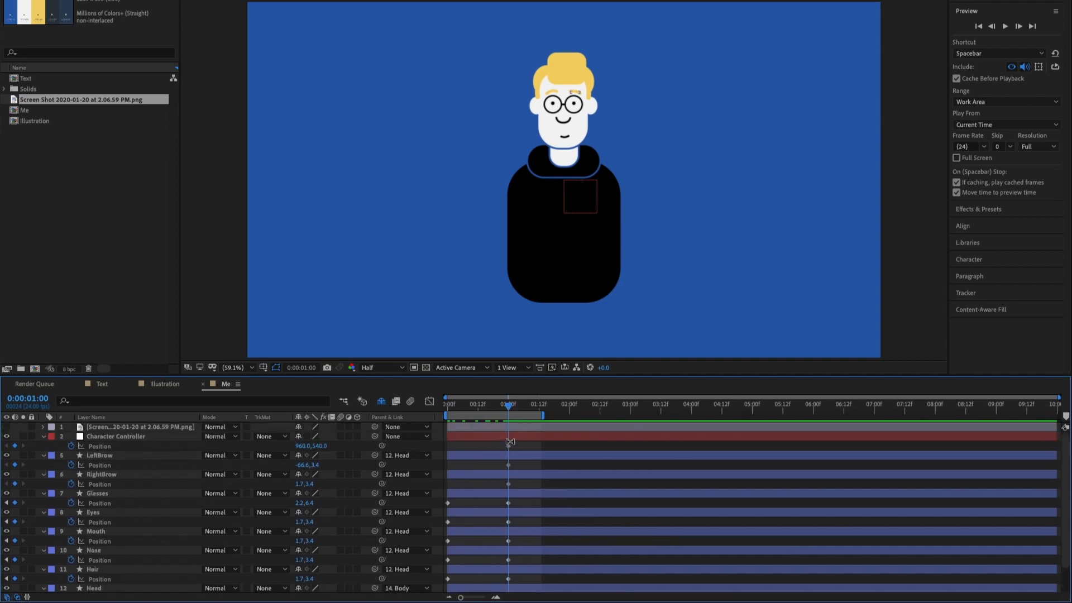
scroll(510, 442, down, 2)
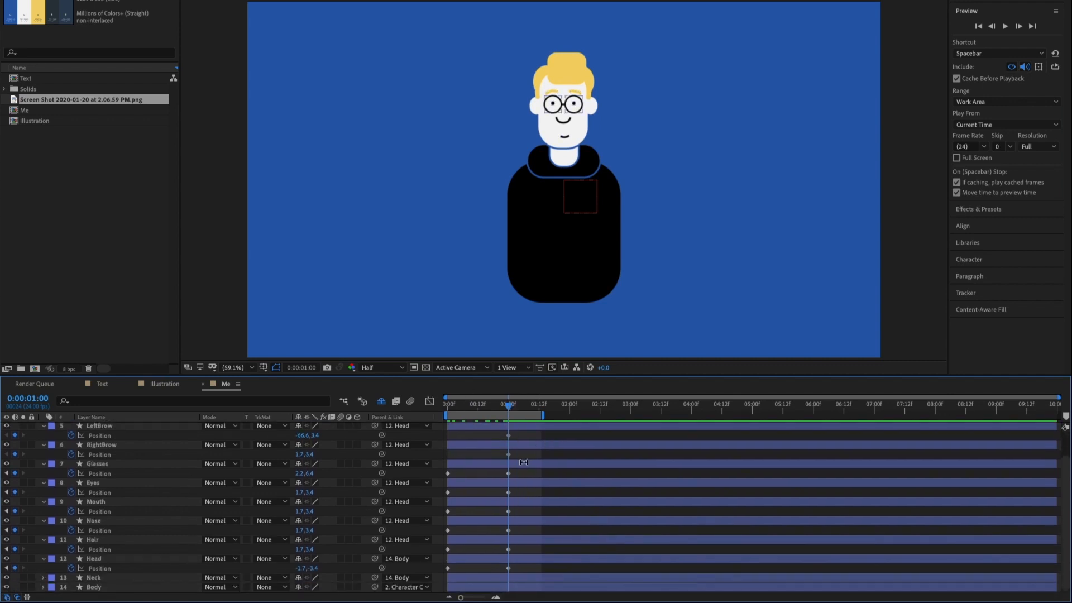
key(grave)
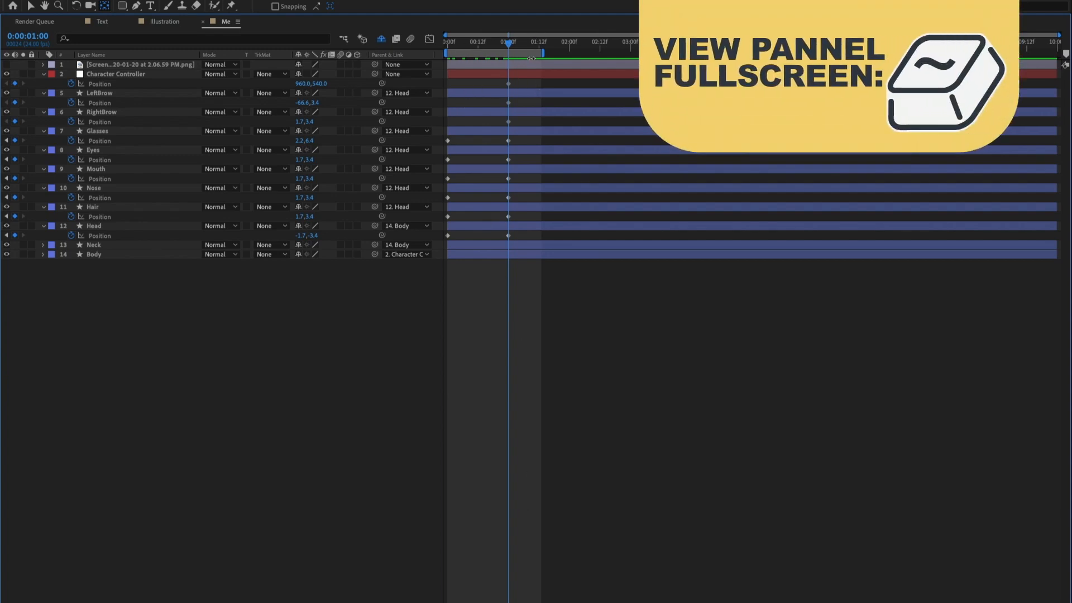
drag(516, 83, 479, 241)
click(478, 43)
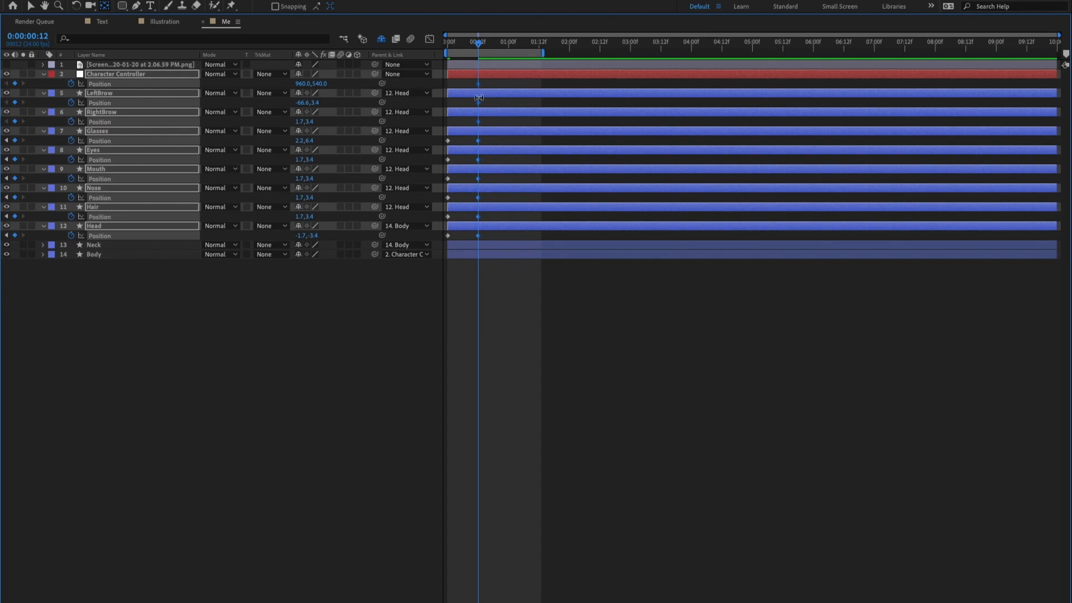
Step: Apply Easy Ease to all the Position keyframes at frames 0 and 12
drag(486, 81, 447, 239)
right_click(448, 237)
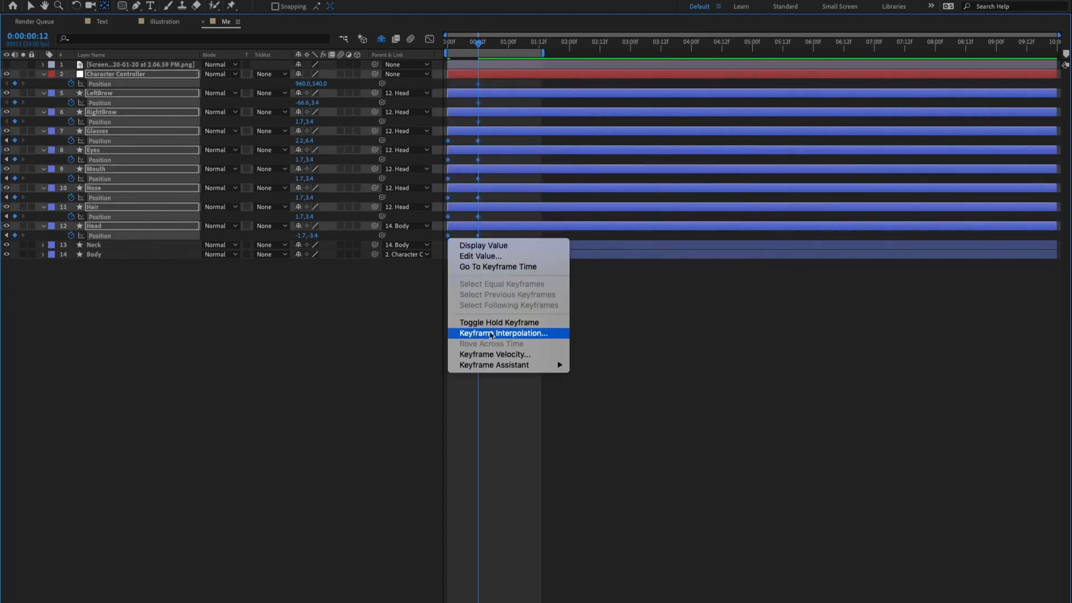
mouse_move(519, 365)
click(603, 397)
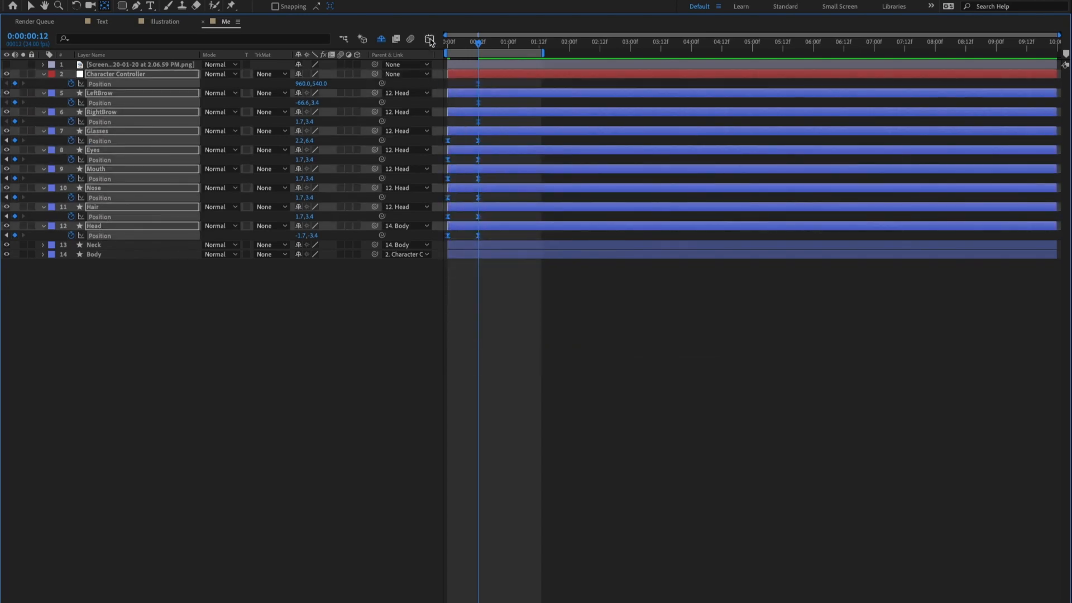
Step: Reshape the keyframes' speed curves in the Graph Editor to peak early and slow down gradually, then preview the motion from the restored workspace
click(430, 40)
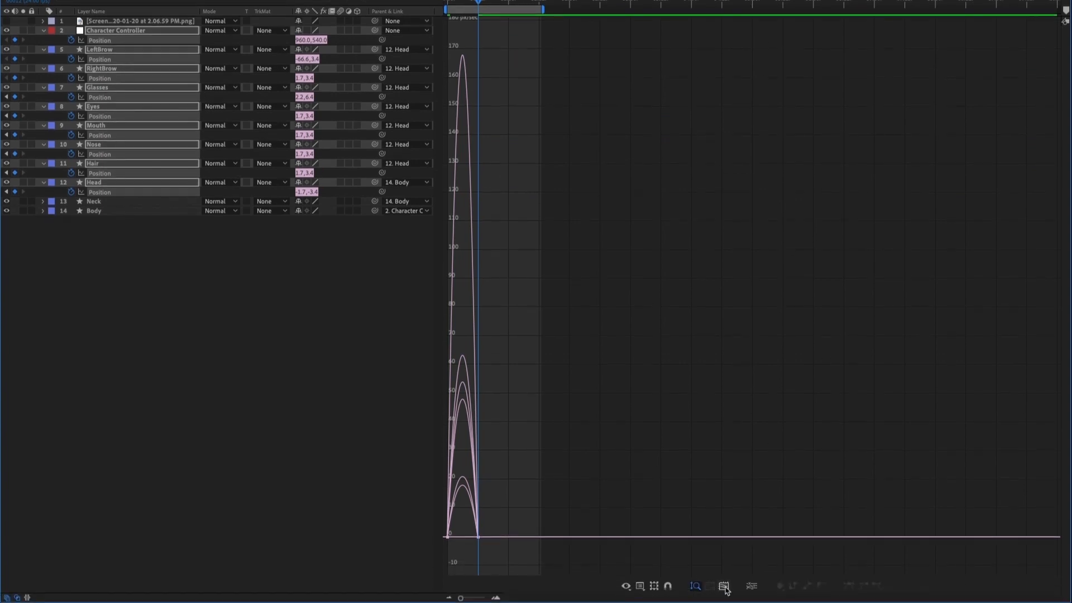
click(725, 587)
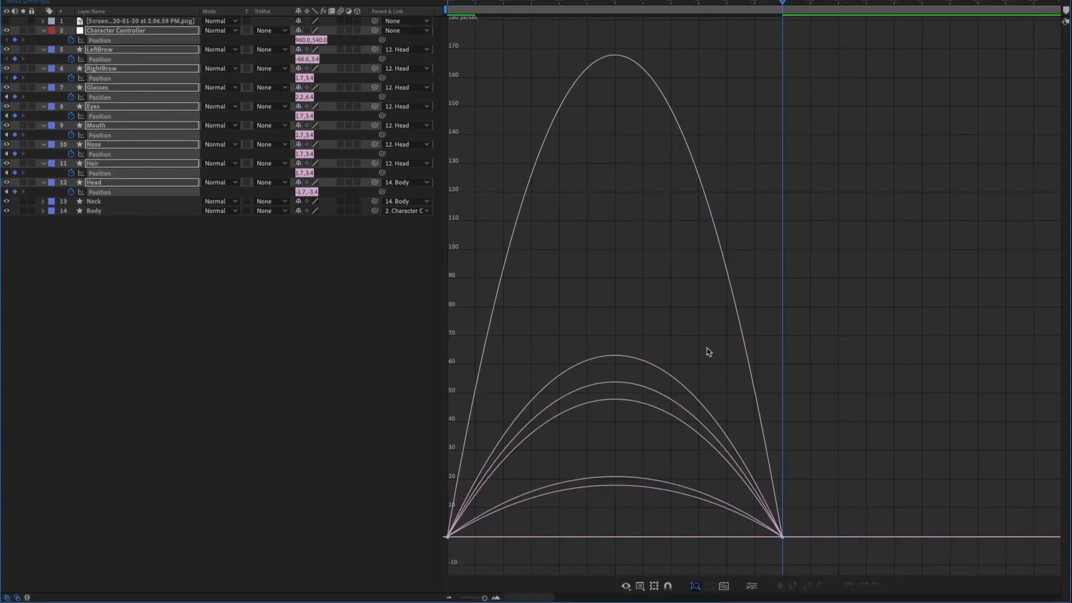
drag(796, 528, 592, 547)
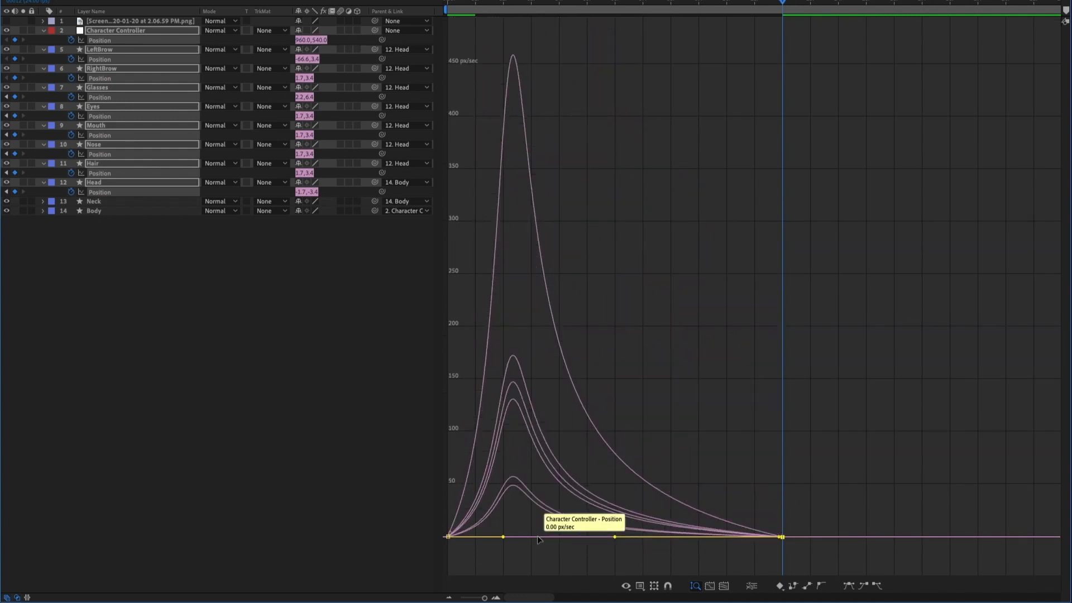
key(grave)
drag(477, 598, 481, 598)
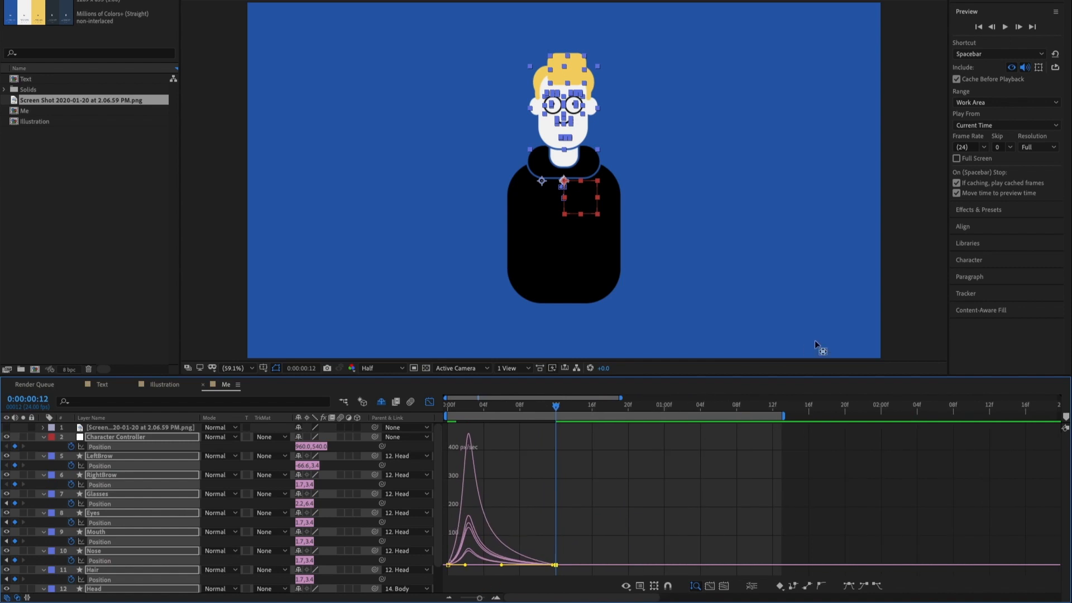
key(space)
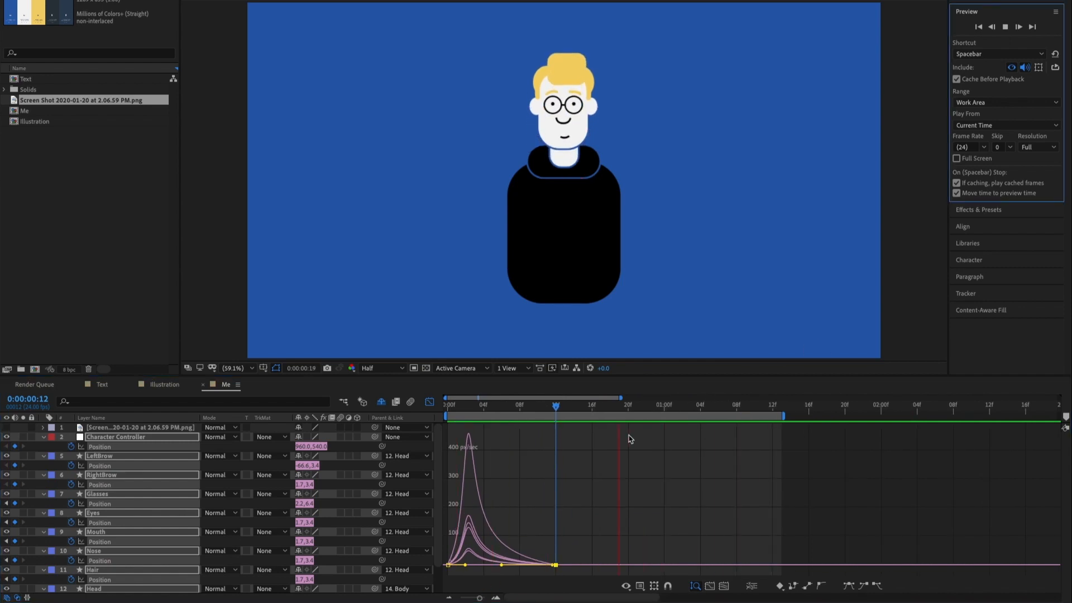
click(452, 406)
click(430, 402)
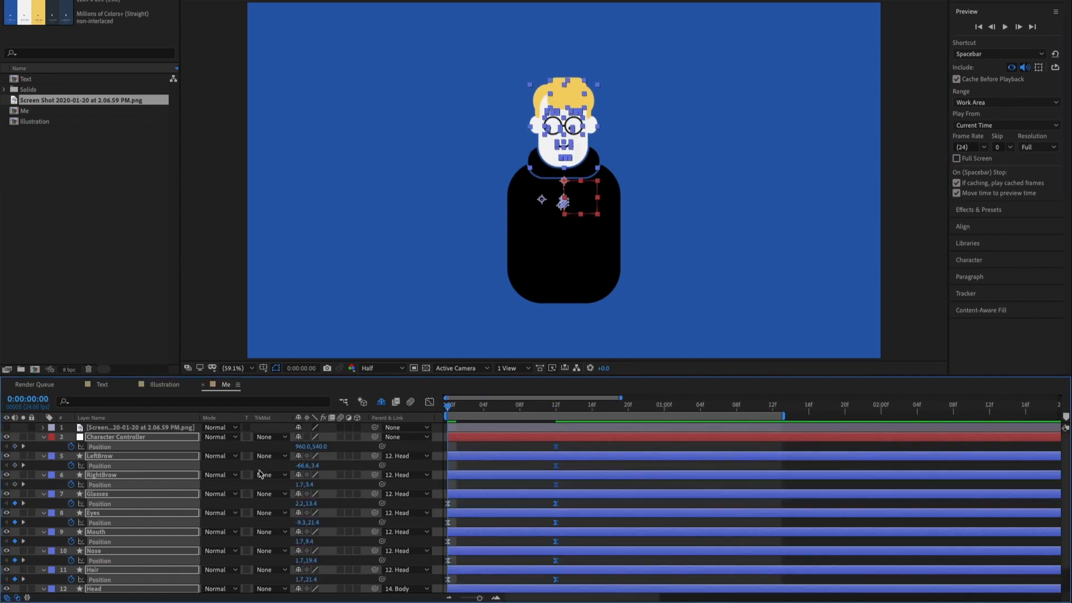
Step: Lower LeftBrow and RightBrow at frame 0 by setting their Position to -66.6, 16.4 and 1.7, 16.4, and preview the animation
key(F2)
click(112, 456)
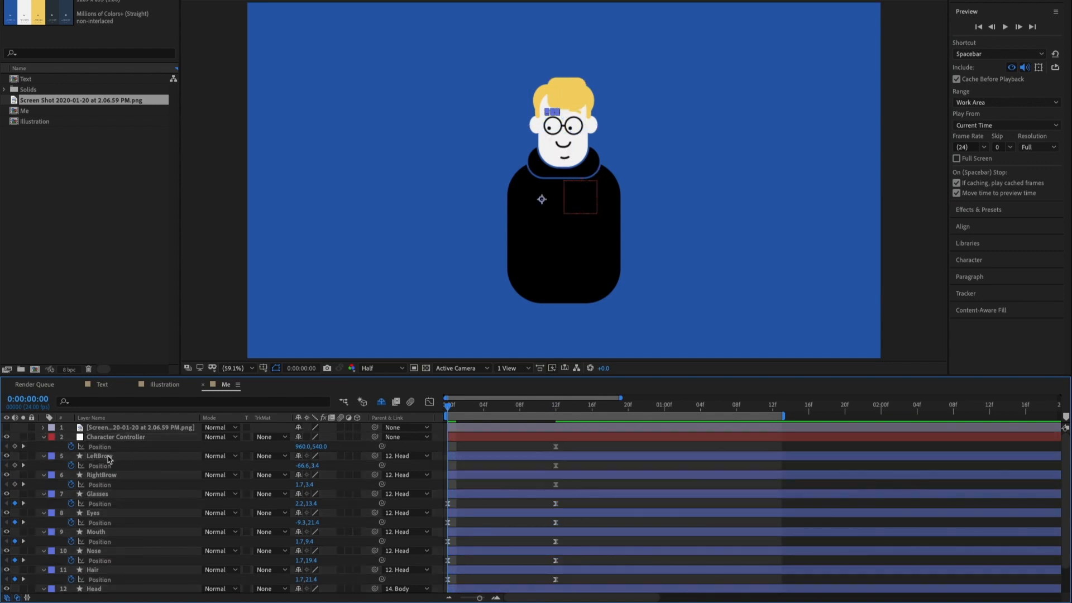
scroll(552, 120, up, 3)
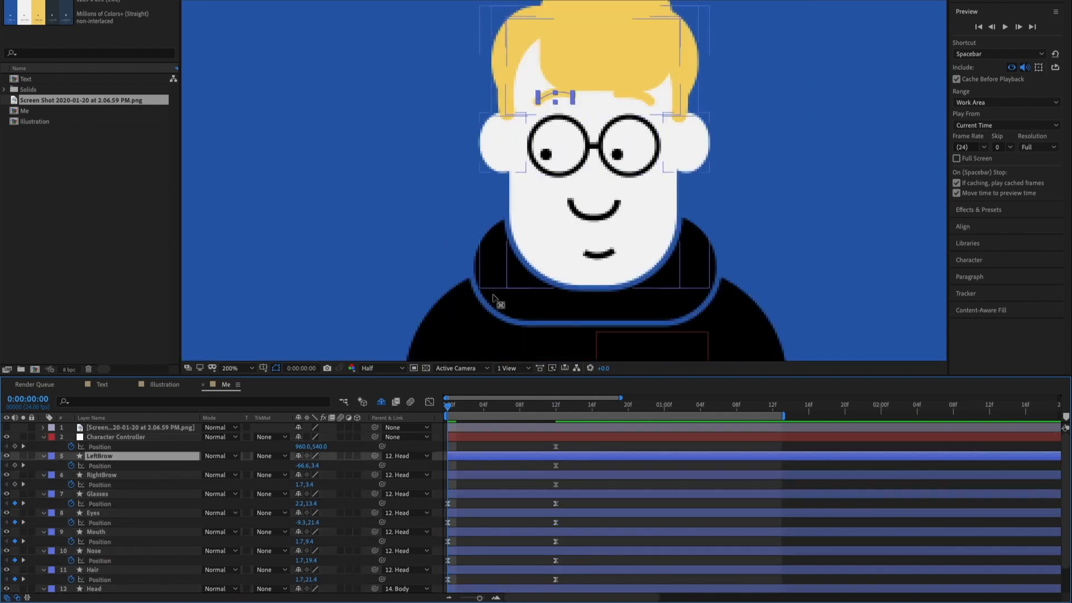
click(489, 448)
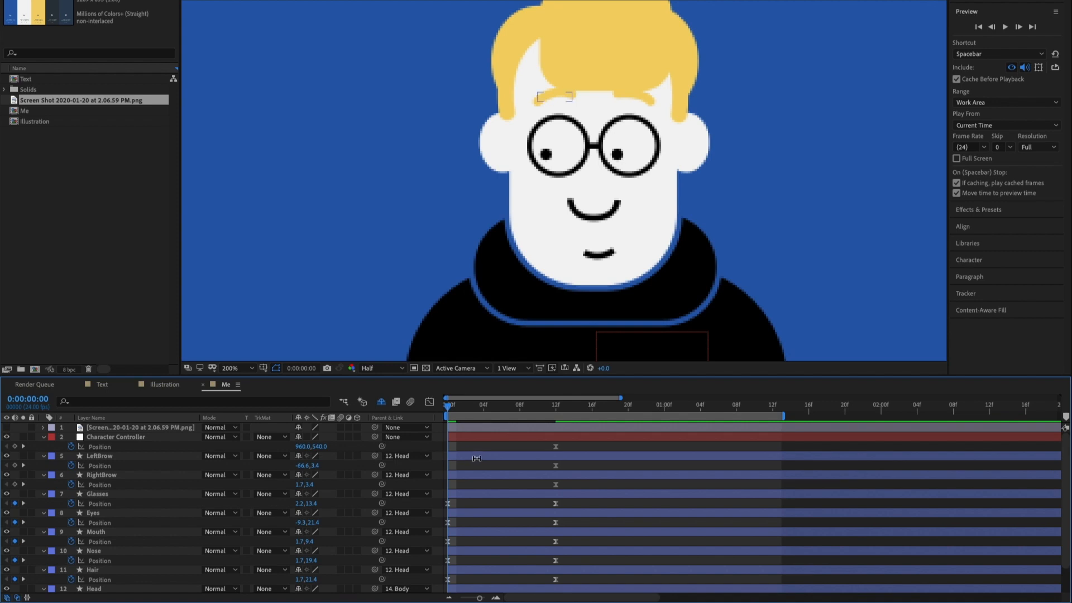
click(483, 458)
shift+click(482, 476)
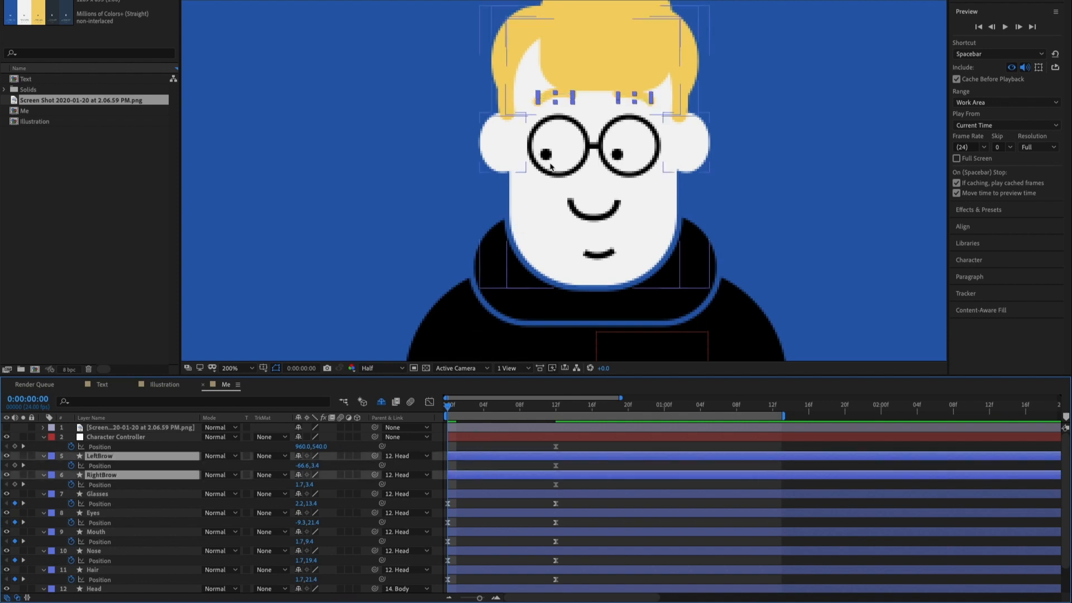
click(448, 143)
click(492, 455)
shift+click(492, 474)
drag(315, 466, 322, 465)
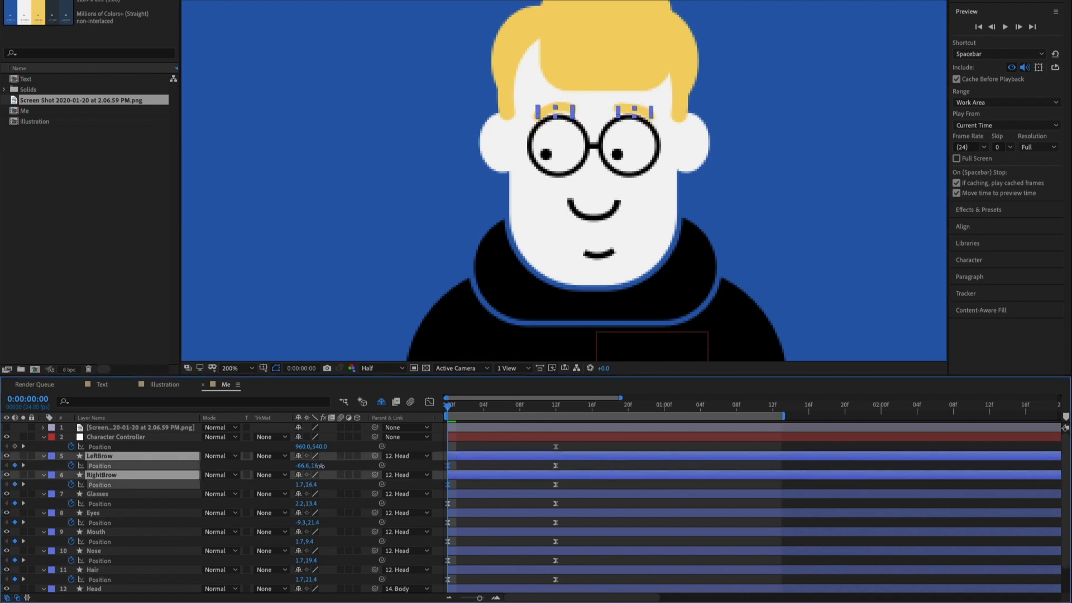
click(508, 465)
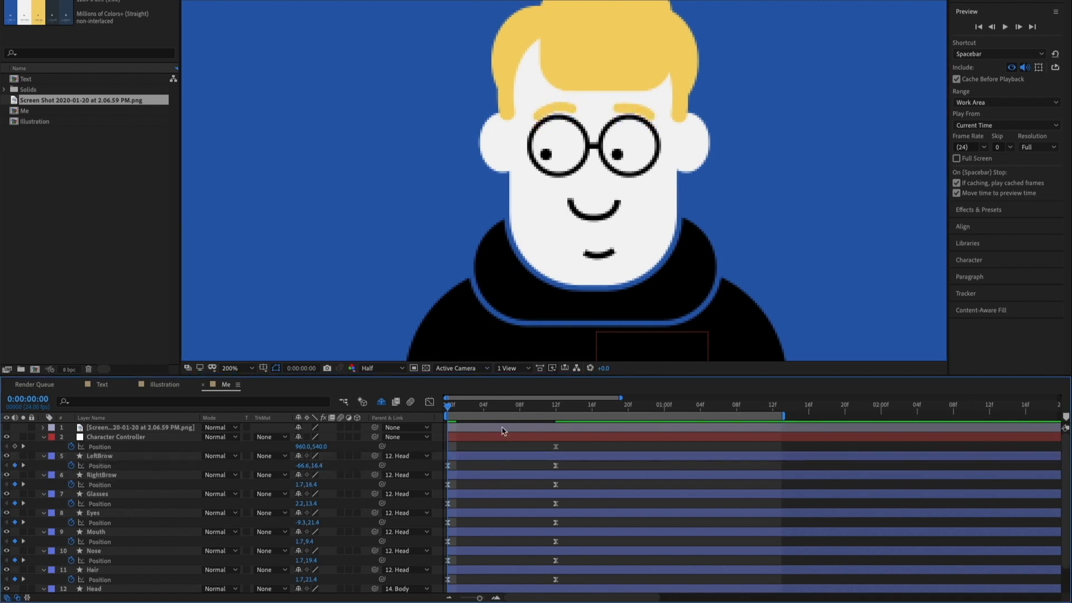
click(1006, 27)
key(shift+slash)
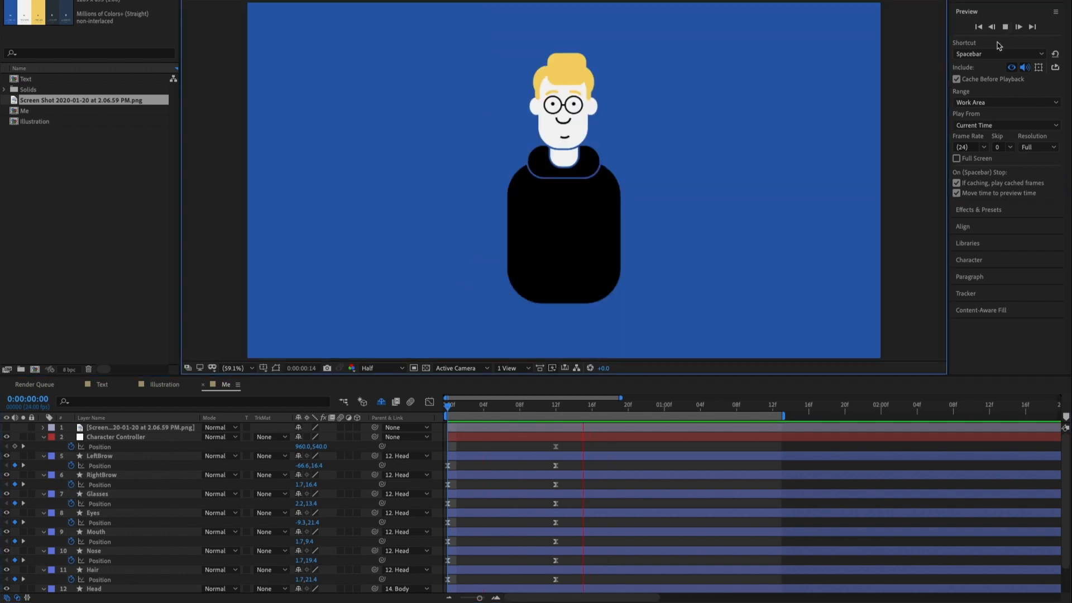